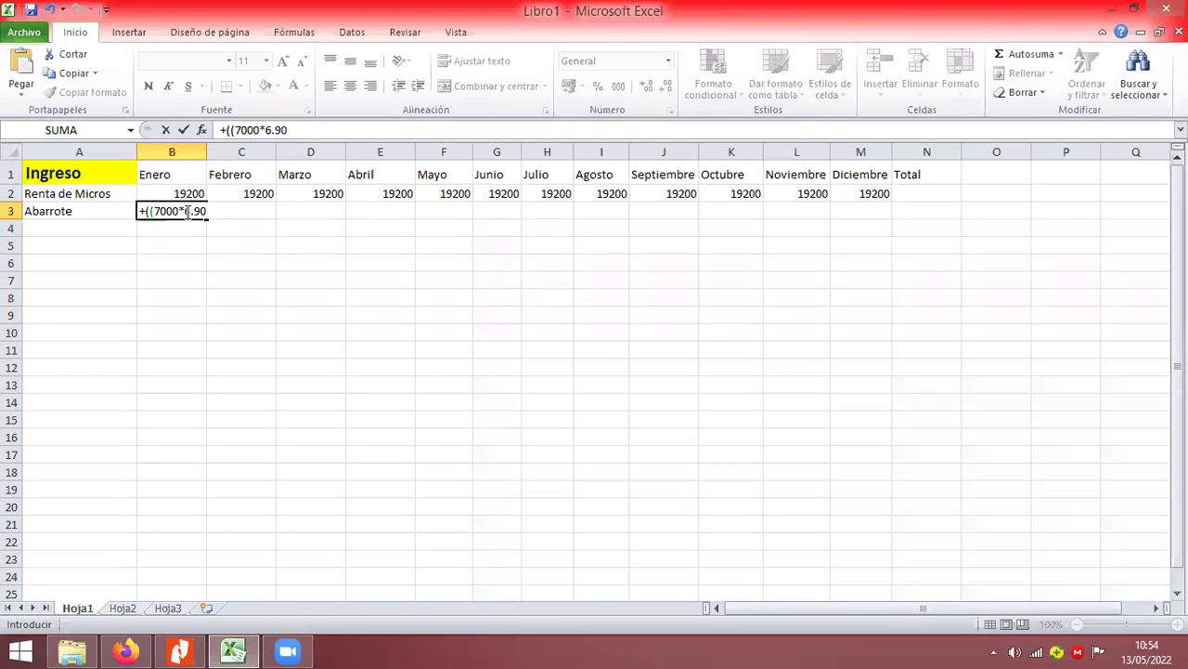
Complete January's Abarrote formula as +((7000*6.90)*5%)*2 in B3 and fill it across through Diciembre.
type(")*5%)")
type("*2")
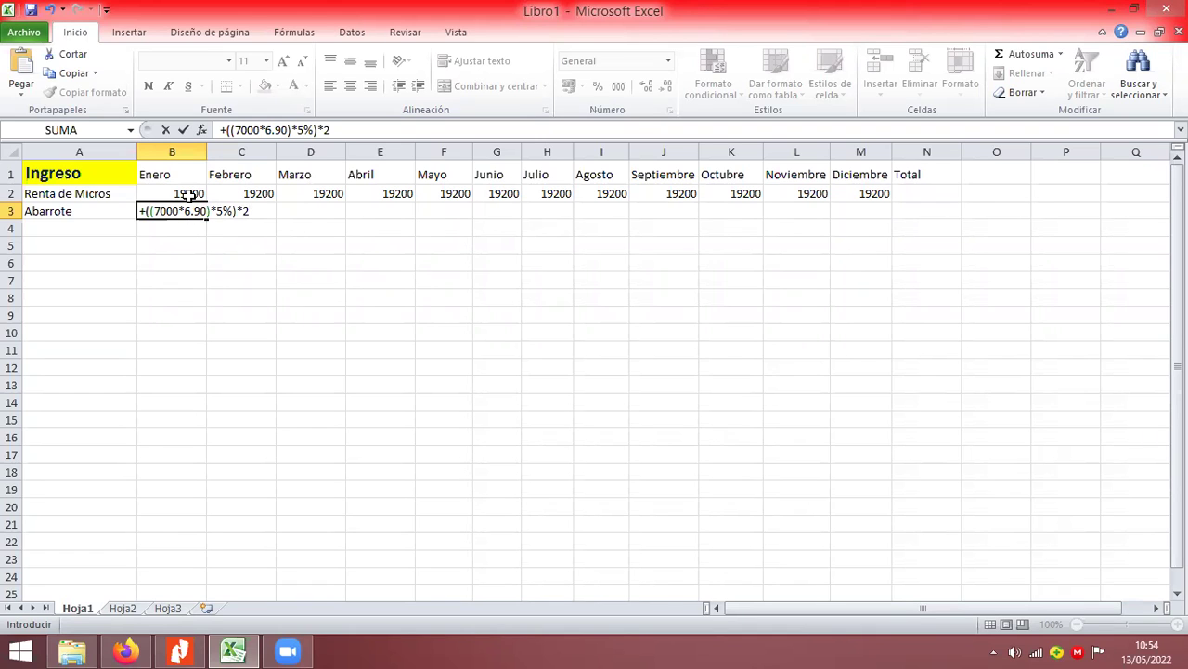
key("ctrl+Return")
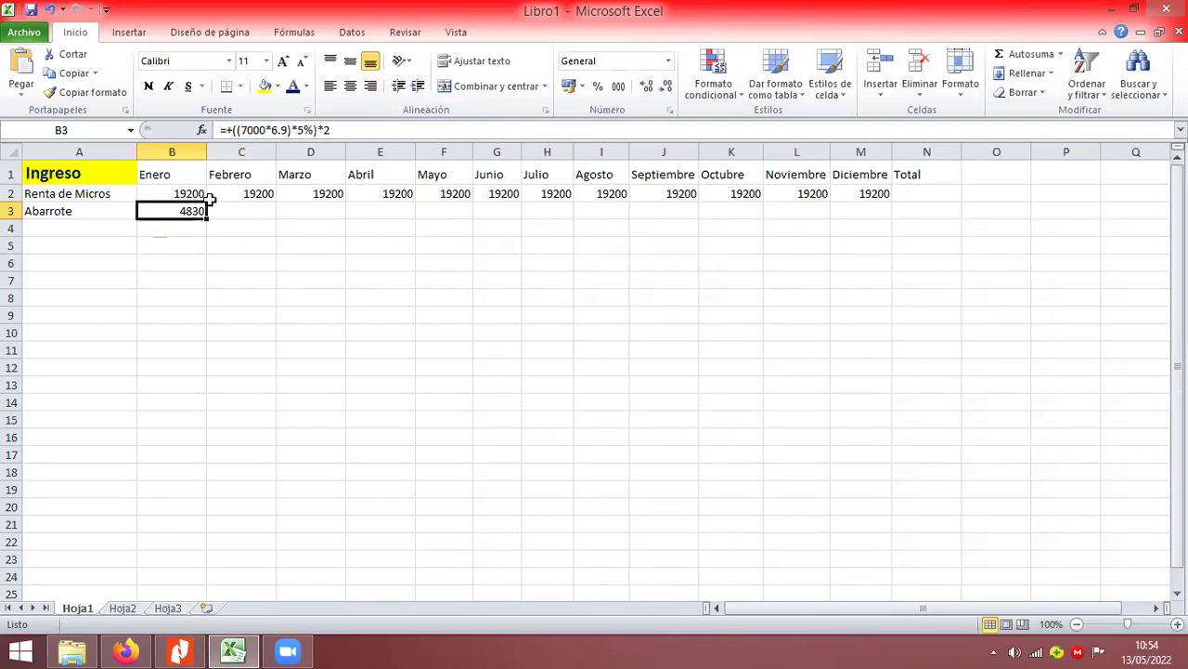
left_click_drag(208, 220, 884, 231)
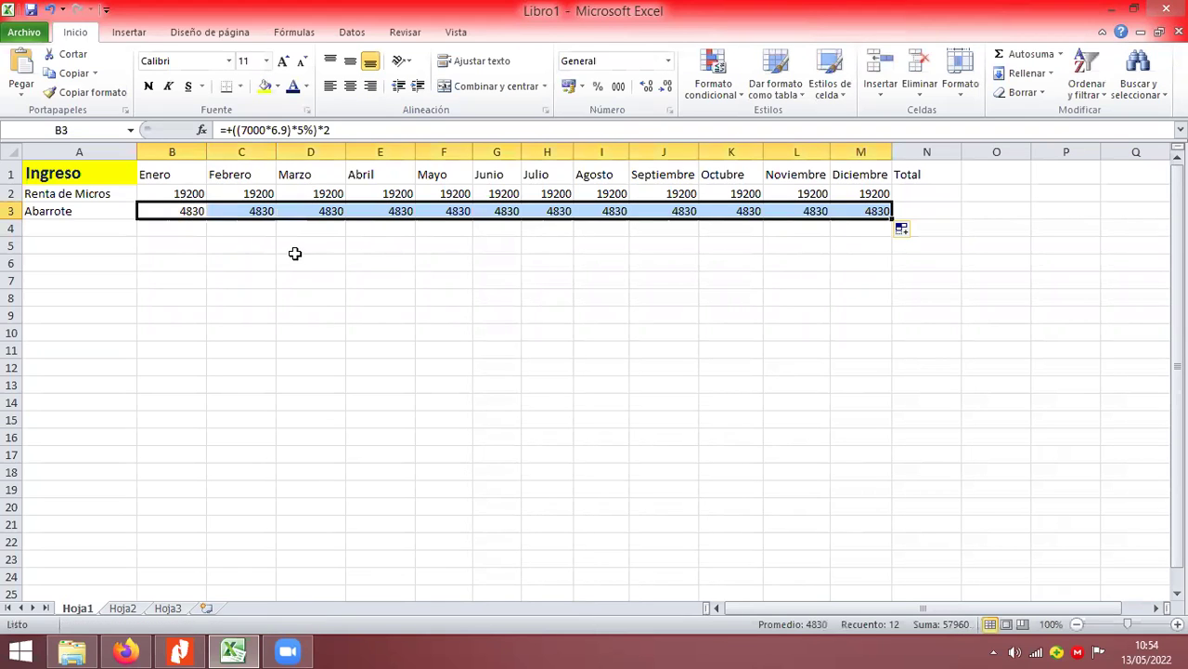
Add a Total Ingreso row in row 4 that sums B2+B3 for Enero, and fill the formula through Diciembre.
mouse_move(180, 650)
left_click(91, 229)
type("T")
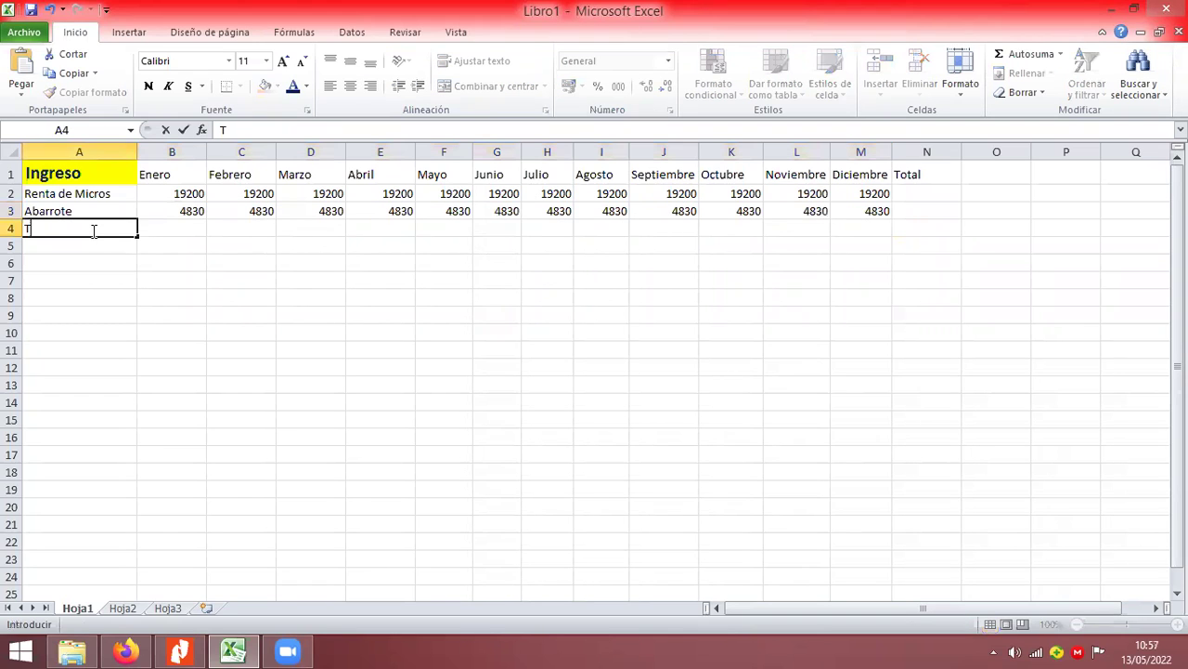
type("otal Ingreso")
key("Tab")
type("+")
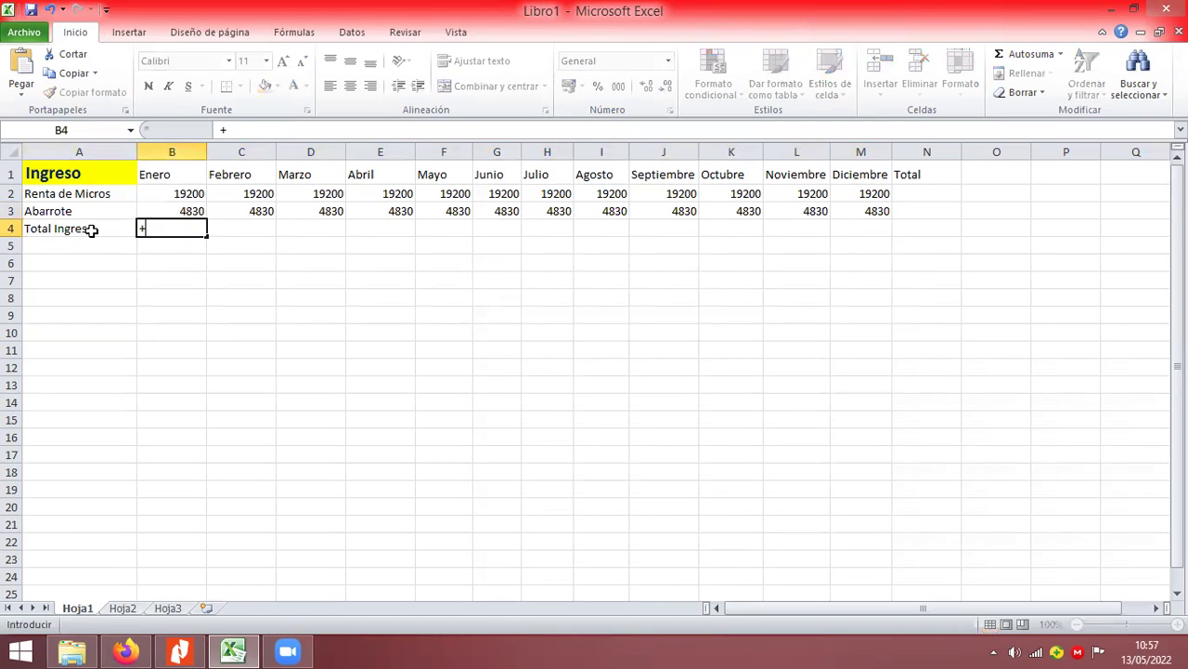
type("B2+B3")
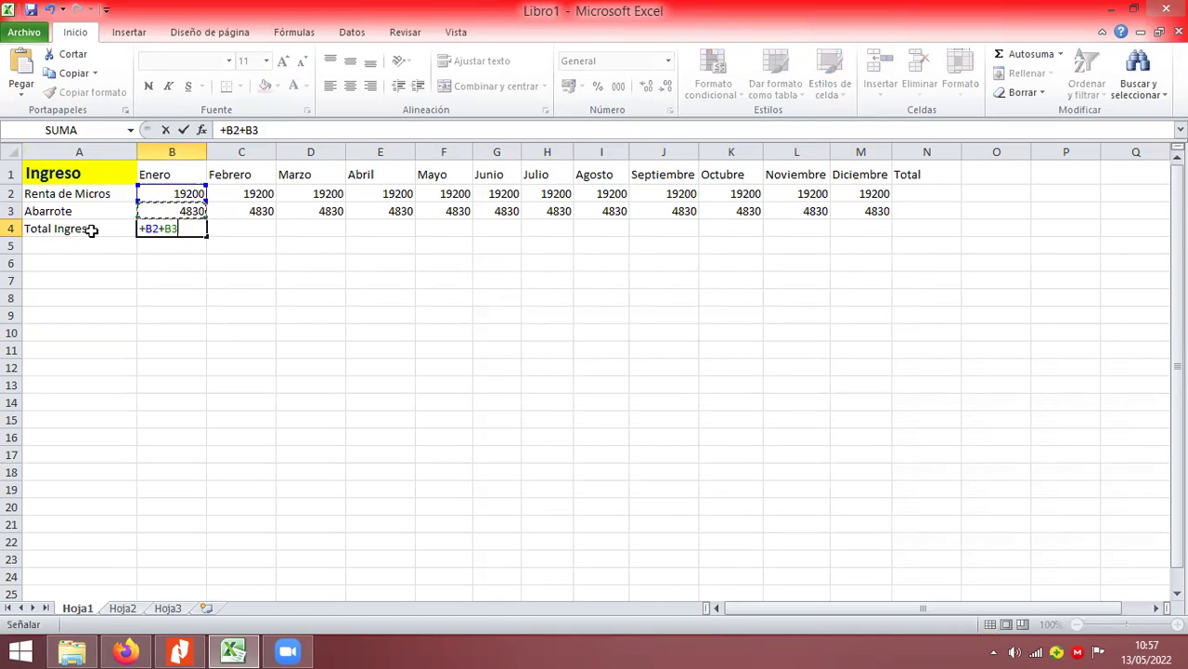
key("Return")
left_click(165, 228)
left_click_drag(206, 234, 869, 237)
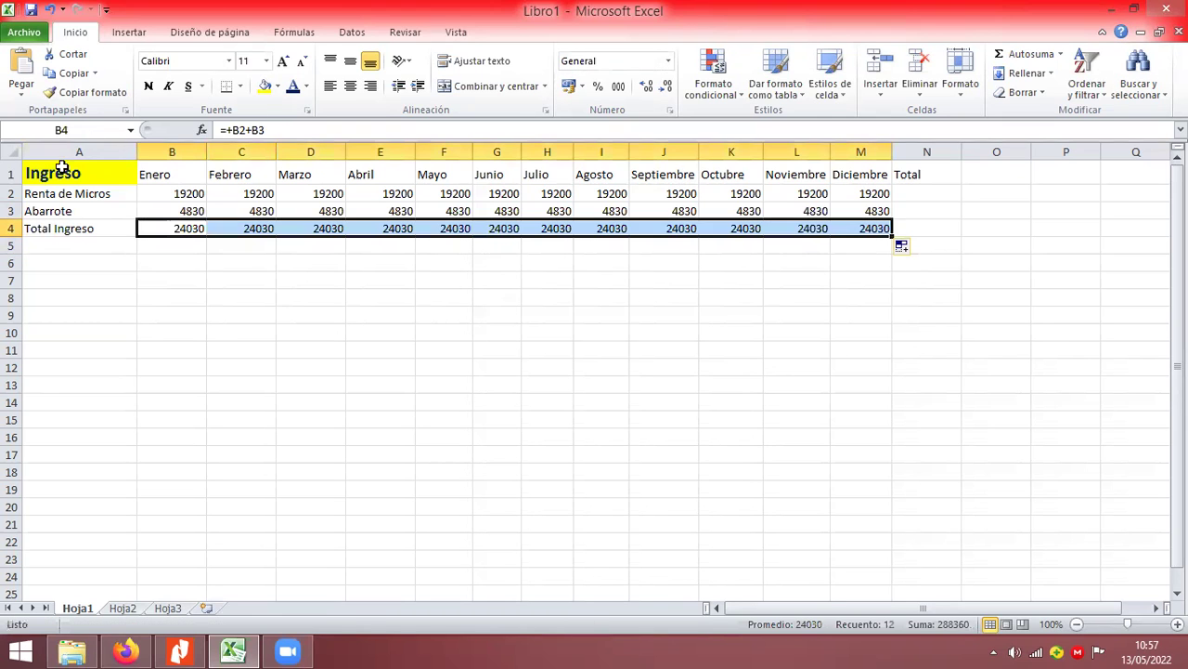
Format the Total Ingreso row from A4 to M4 with yellow fill and bold 12-point text.
left_click_drag(64, 231, 877, 230)
left_click(264, 86)
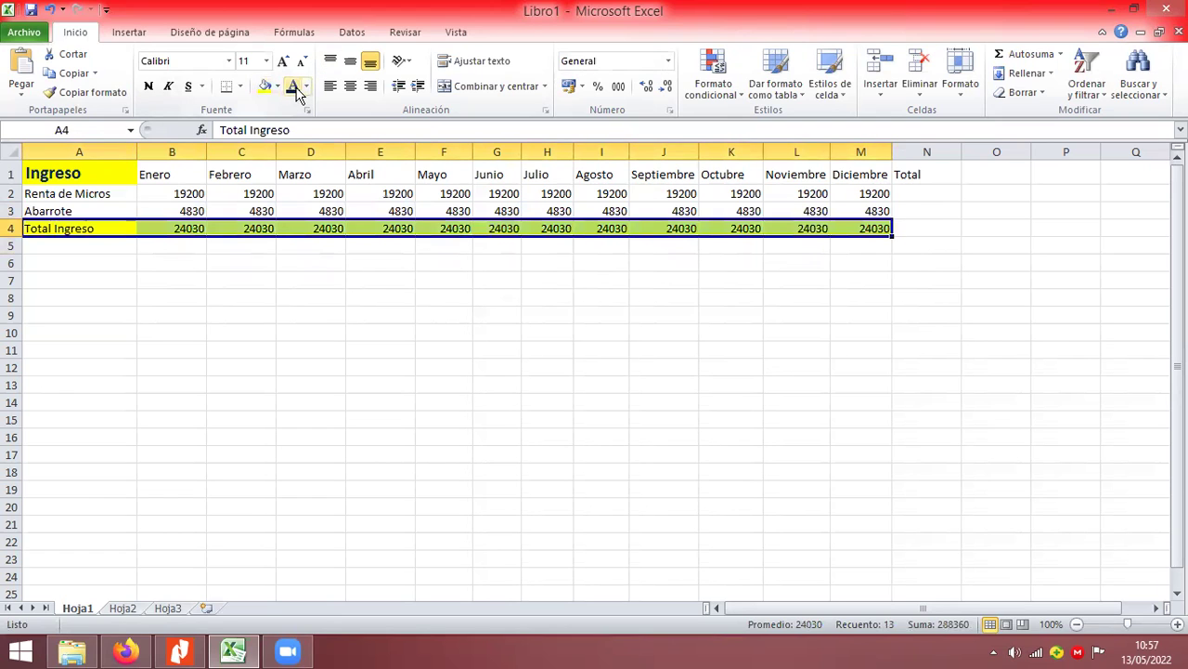
left_click(148, 86)
left_click(283, 61)
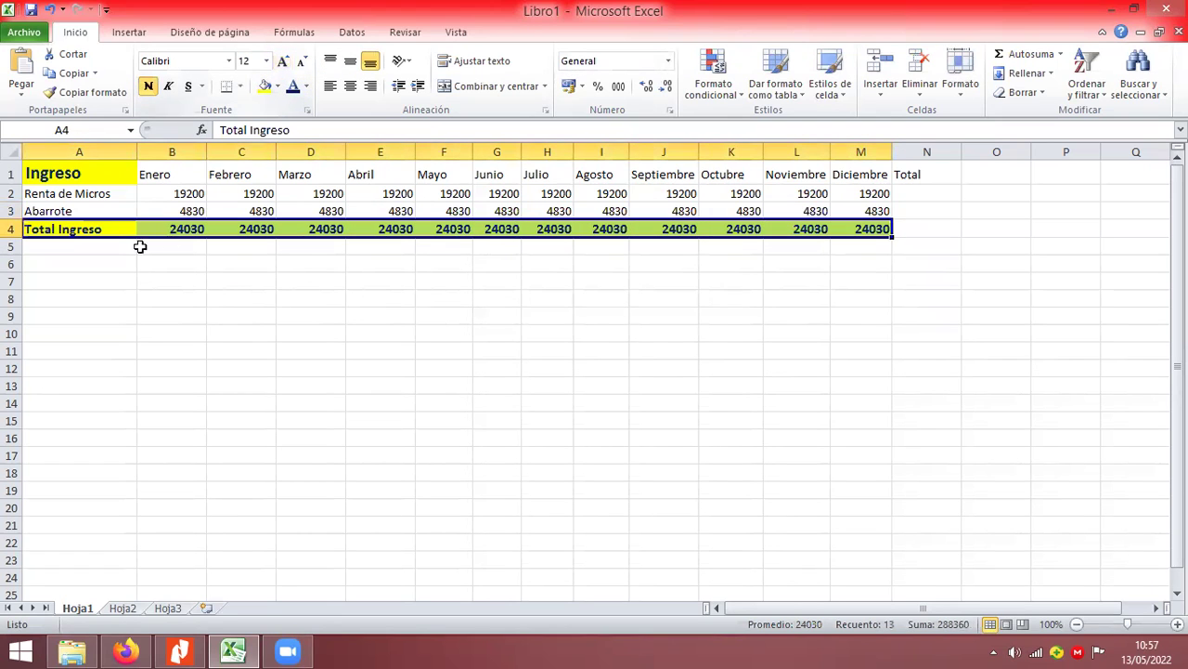
Enter the heading Egreso in A5 and make it bold at 14 points.
left_click(88, 246)
type("Egreso")
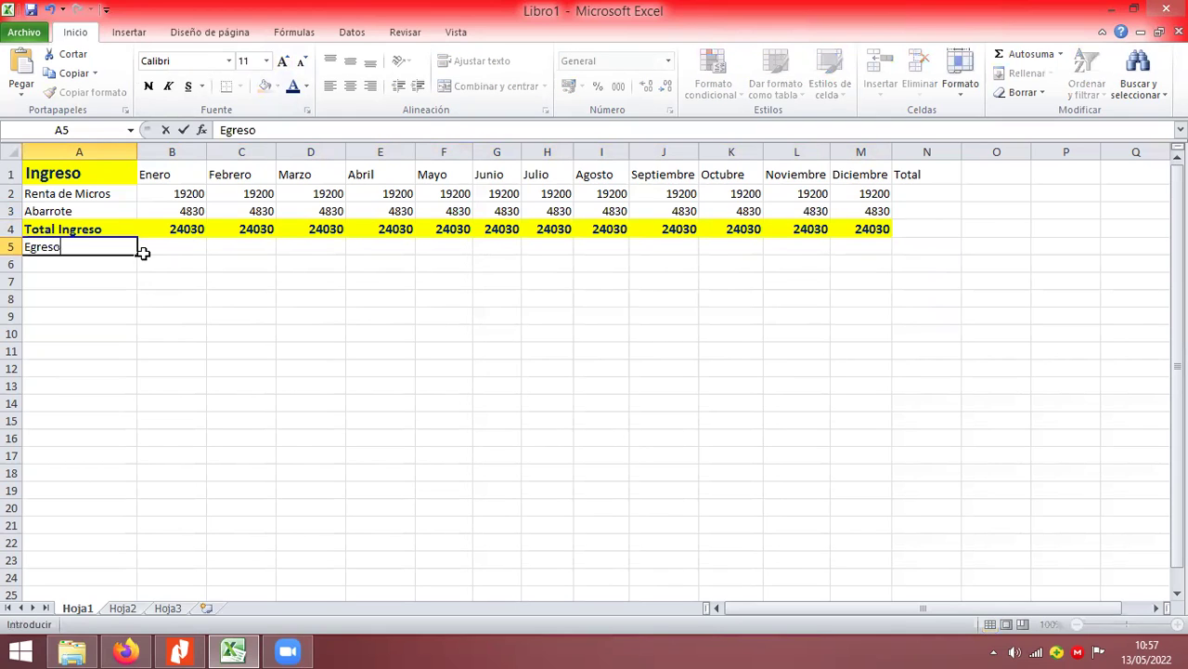
key("Return")
left_click(135, 250)
left_click(149, 86)
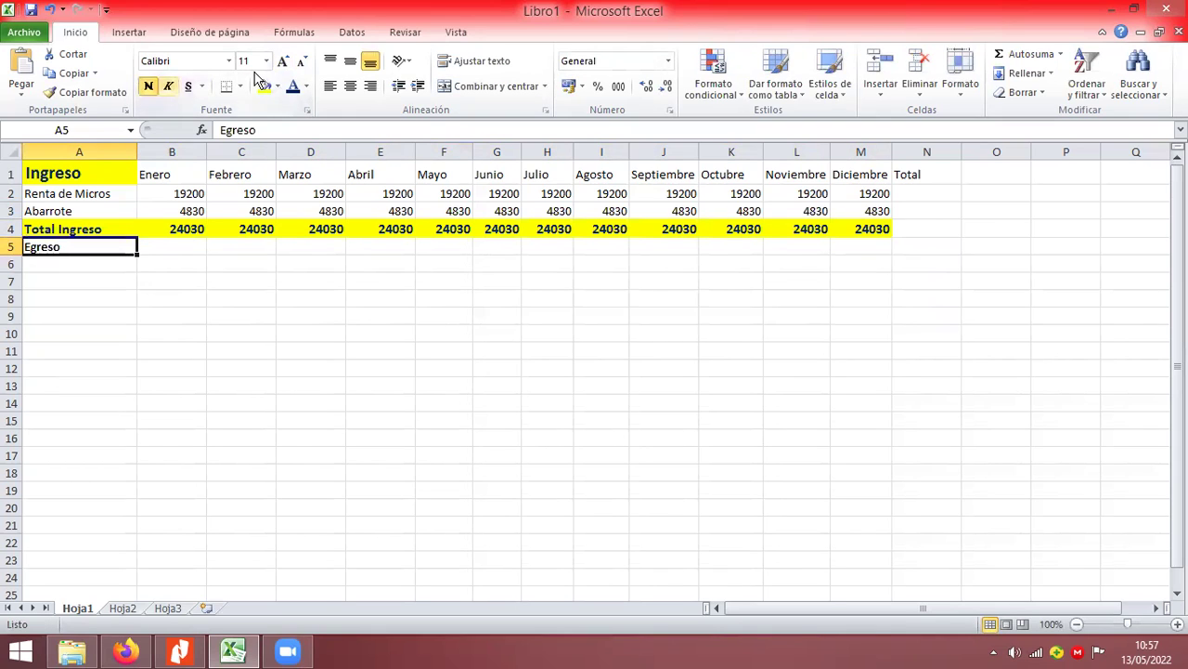
left_click(284, 60)
left_click(283, 61)
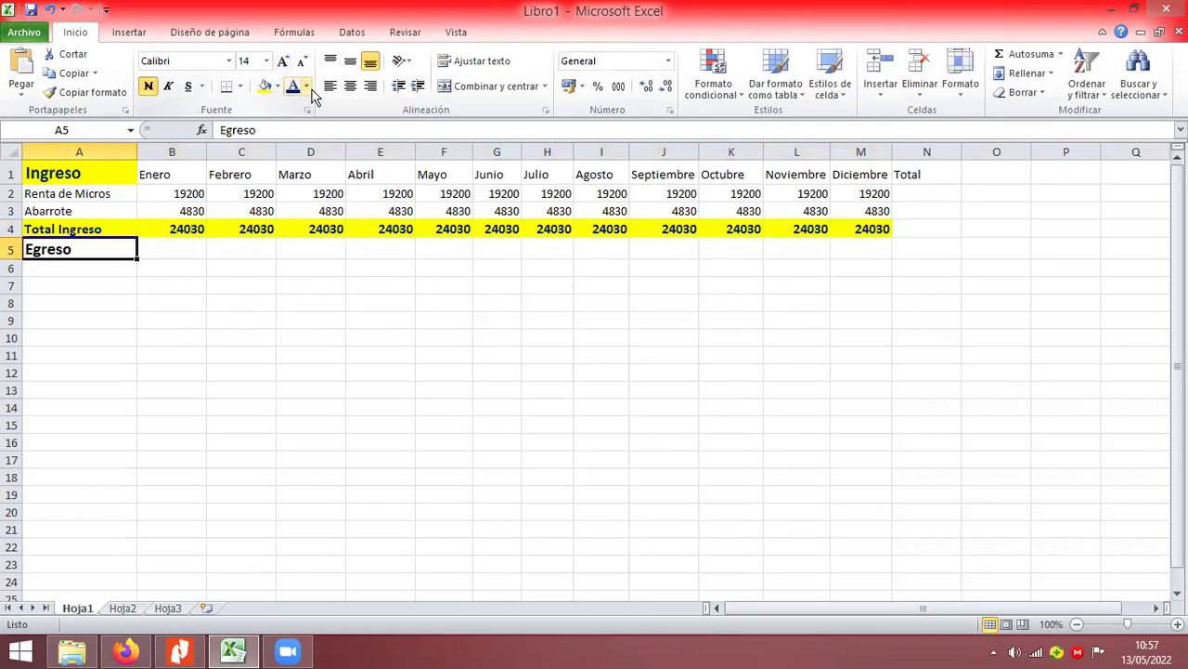
Give the Egreso heading white text on a dark red fill and select the cell below it.
left_click(307, 87)
left_click(296, 145)
left_click(278, 86)
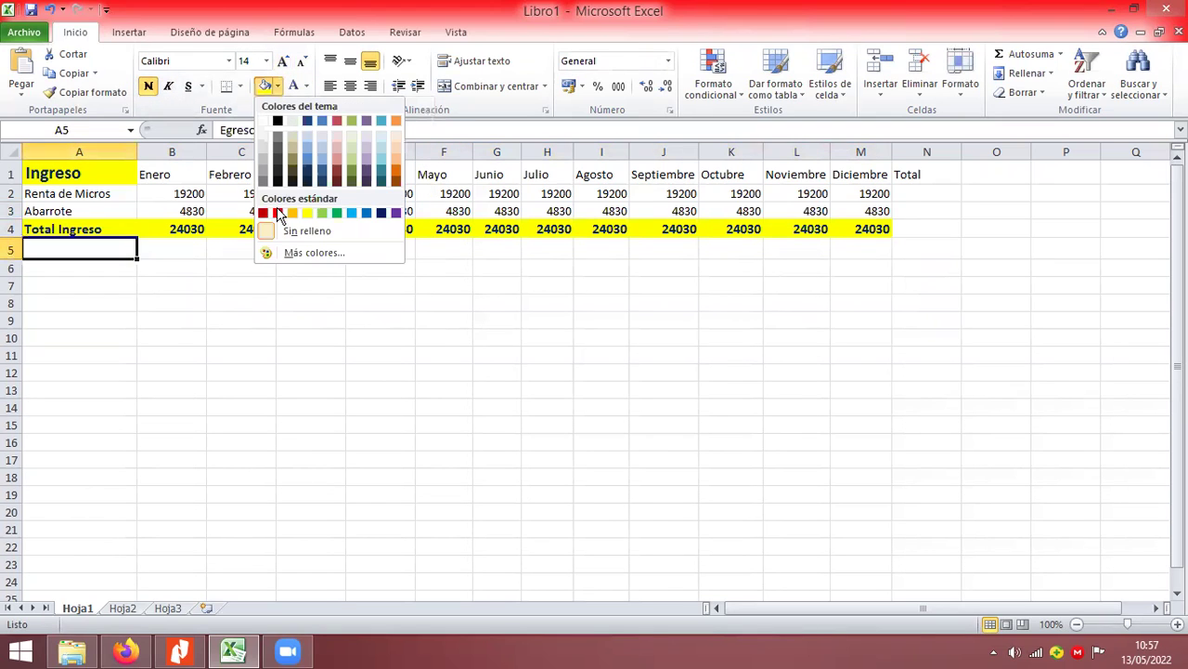
left_click(264, 213)
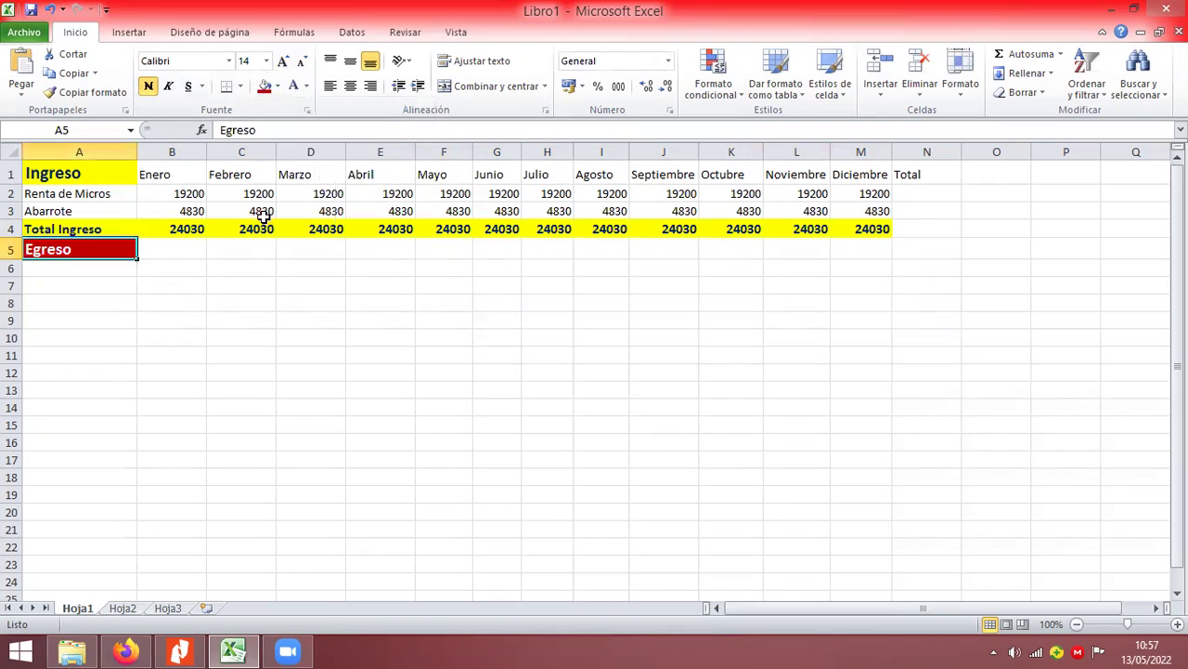
left_click(192, 284)
left_click(99, 268)
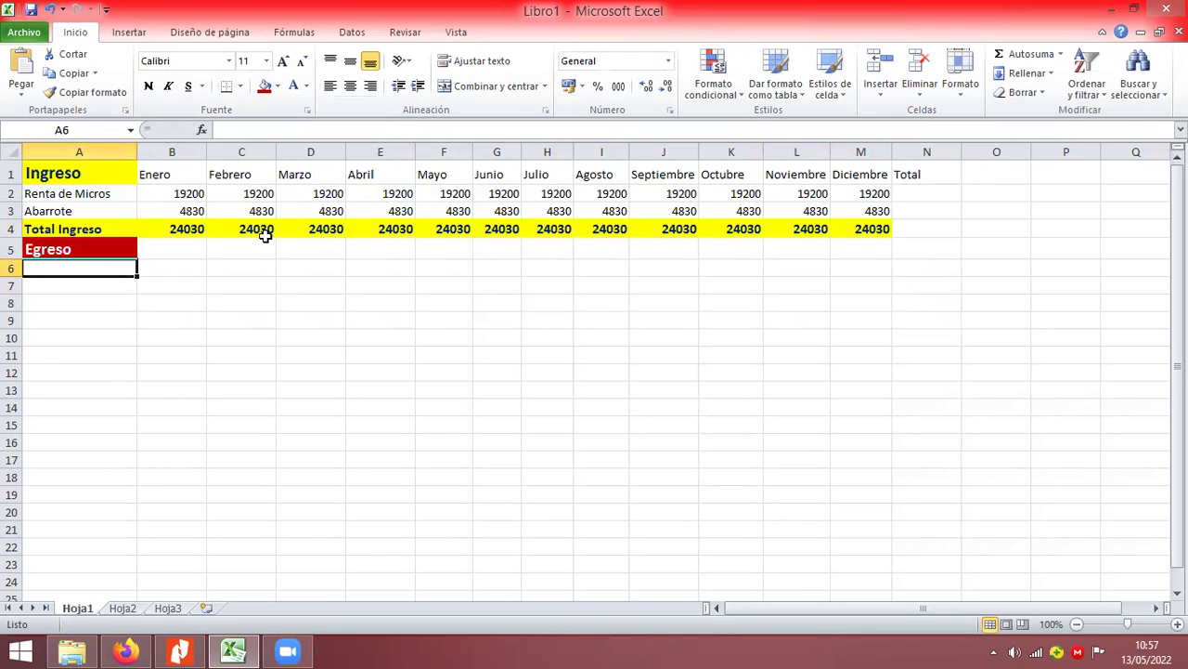
Switch to flujo de caja #1.pdf in Nitro Pro, collapse the ribbon and frame the complete exercise text on screen.
left_click(174, 652)
scroll(650, 337, "down", 2, "ctrl")
scroll(655, 332, "down", 1)
scroll(657, 328, "down", 1)
scroll(657, 328, "up", 1)
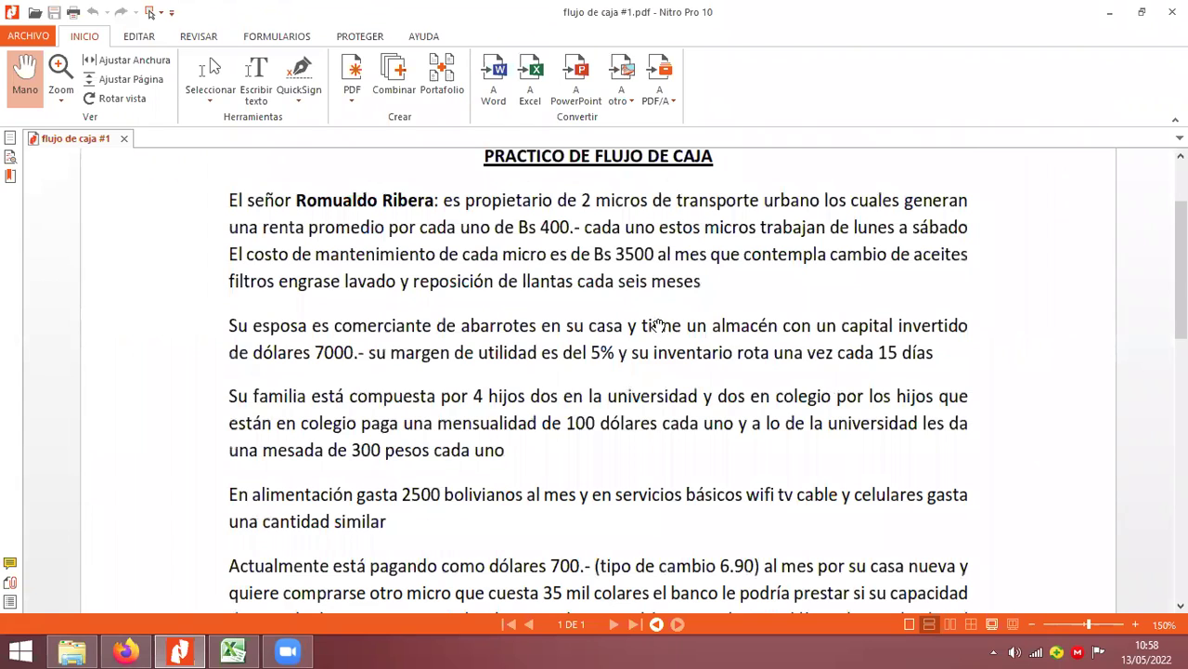
double_click(96, 37)
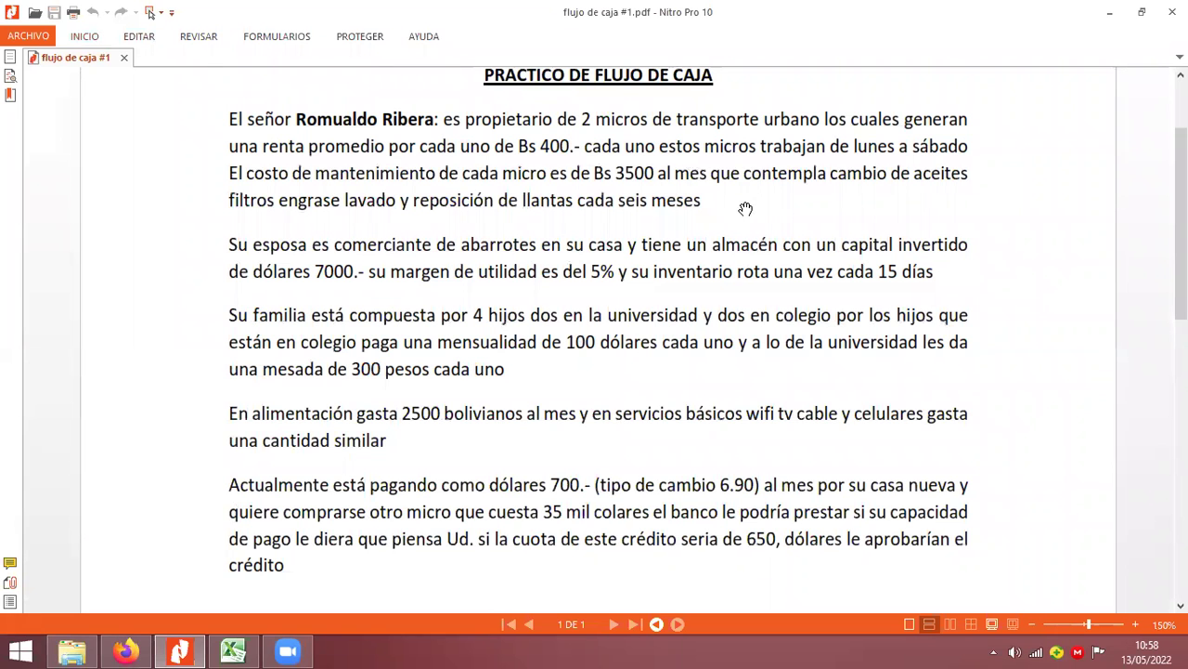
key("Up")
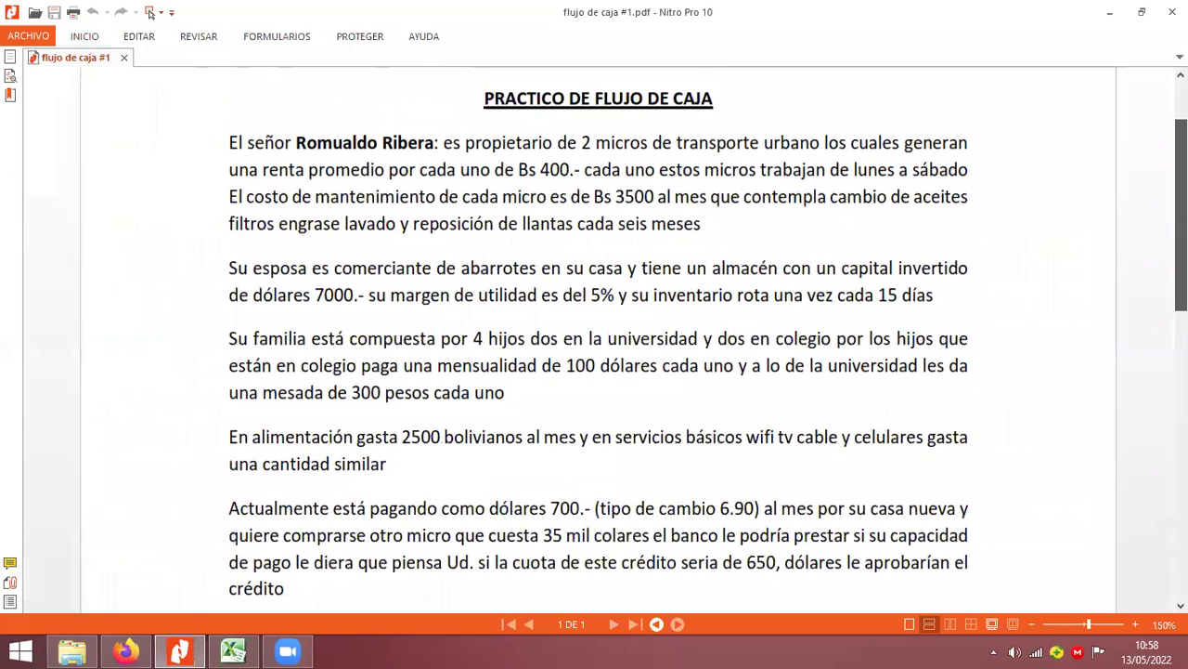
scroll(1127, 316, "down", 2)
scroll(1127, 316, "down", 3)
scroll(1127, 316, "up", 3)
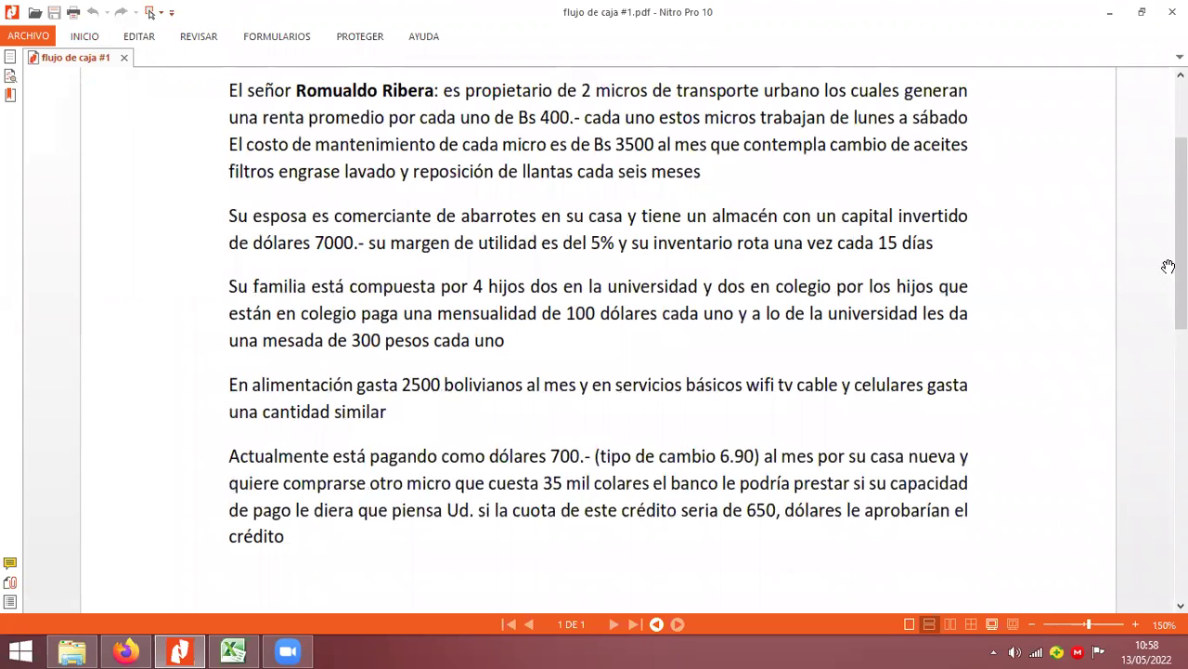
scroll(1151, 246, "up", 1)
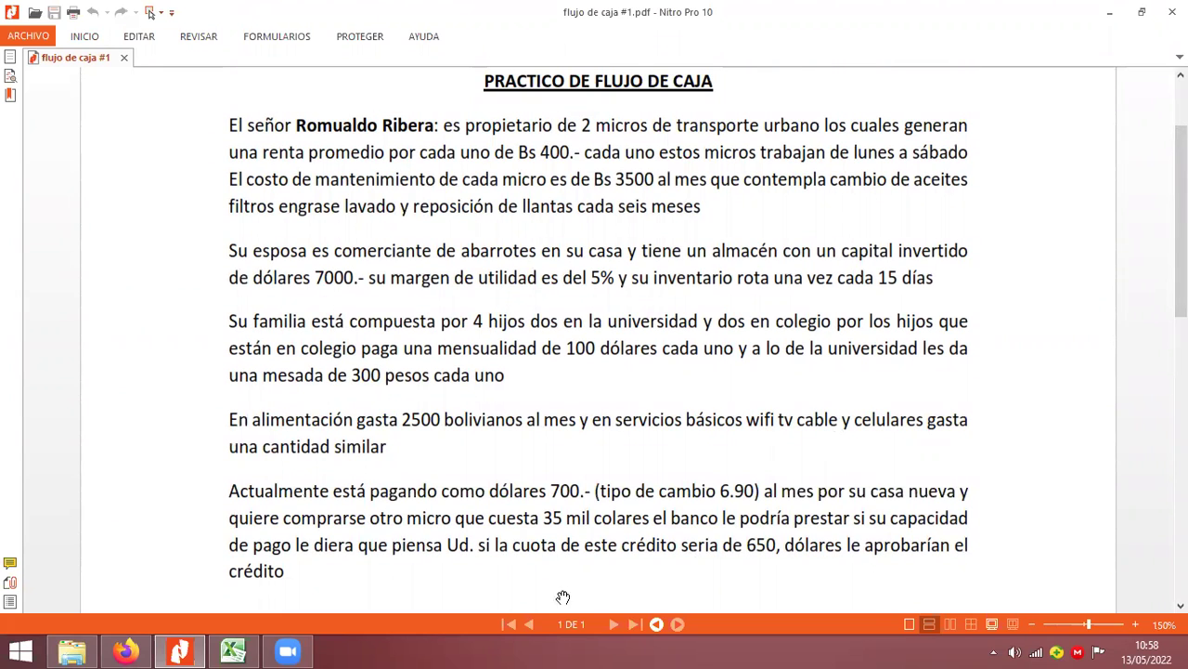
Switch back to Excel, paste the screenshot of the PDF and move it just below the Egreso heading.
left_click(233, 651)
left_click(56, 390)
left_click(46, 490)
left_click(20, 74)
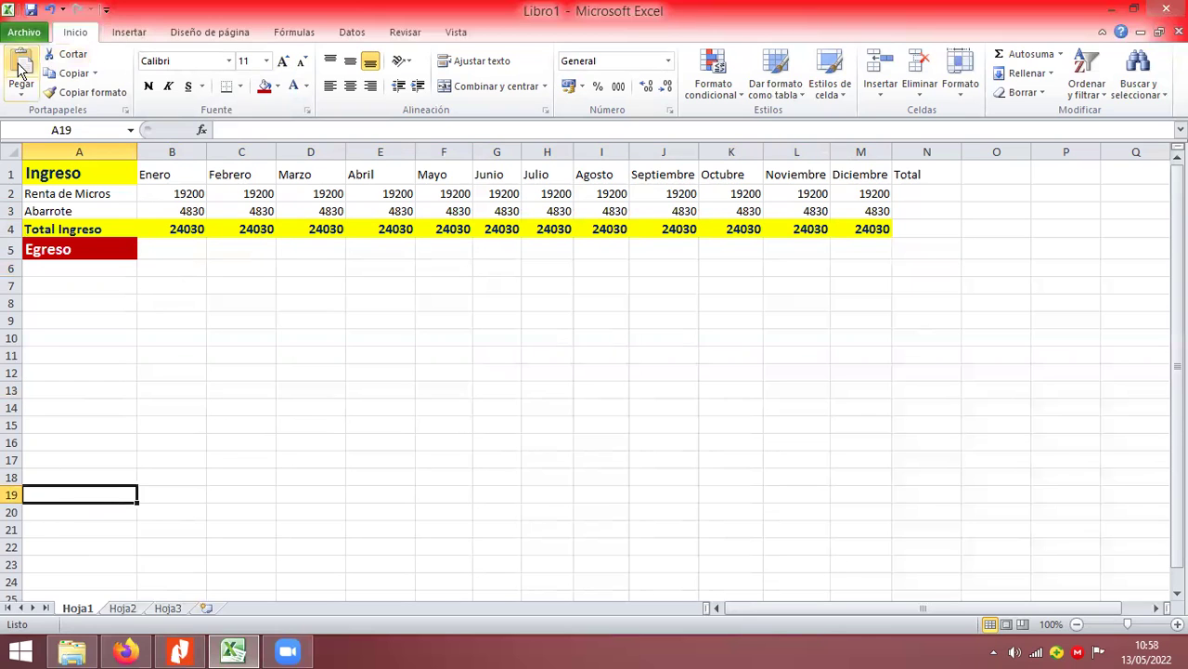
left_click_drag(456, 539, 409, 319)
Crop the pasted picture to the exercise text, removing the PDF program's window and page margins.
left_click(542, 31)
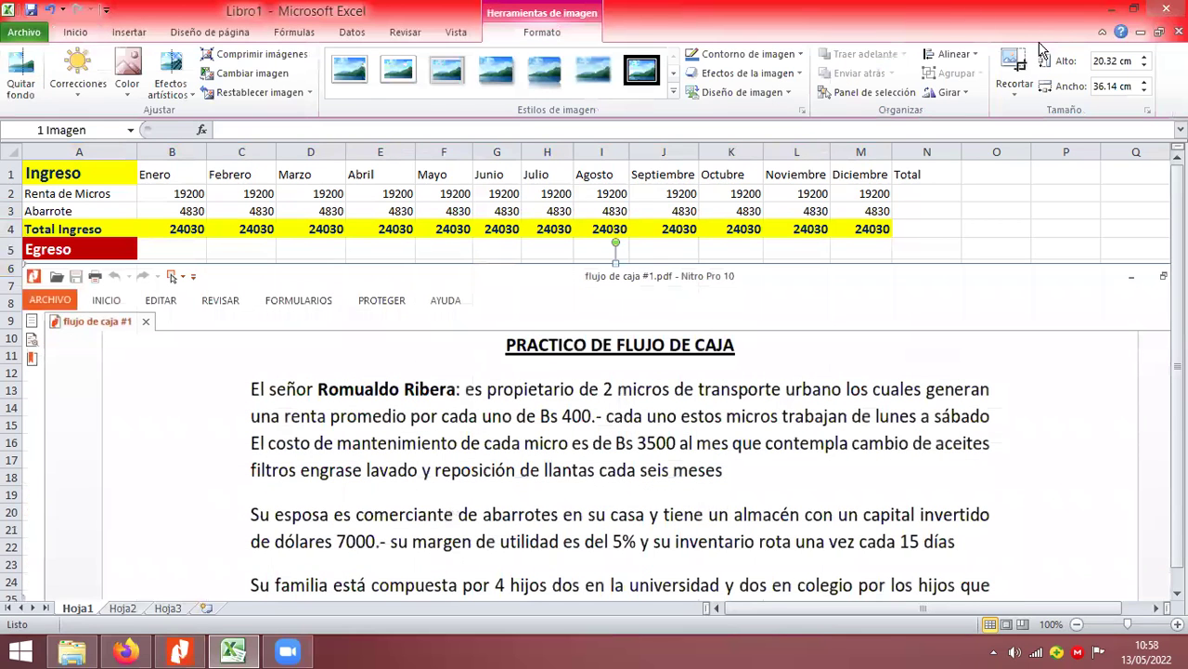
left_click(1014, 63)
left_click_drag(28, 267, 232, 333)
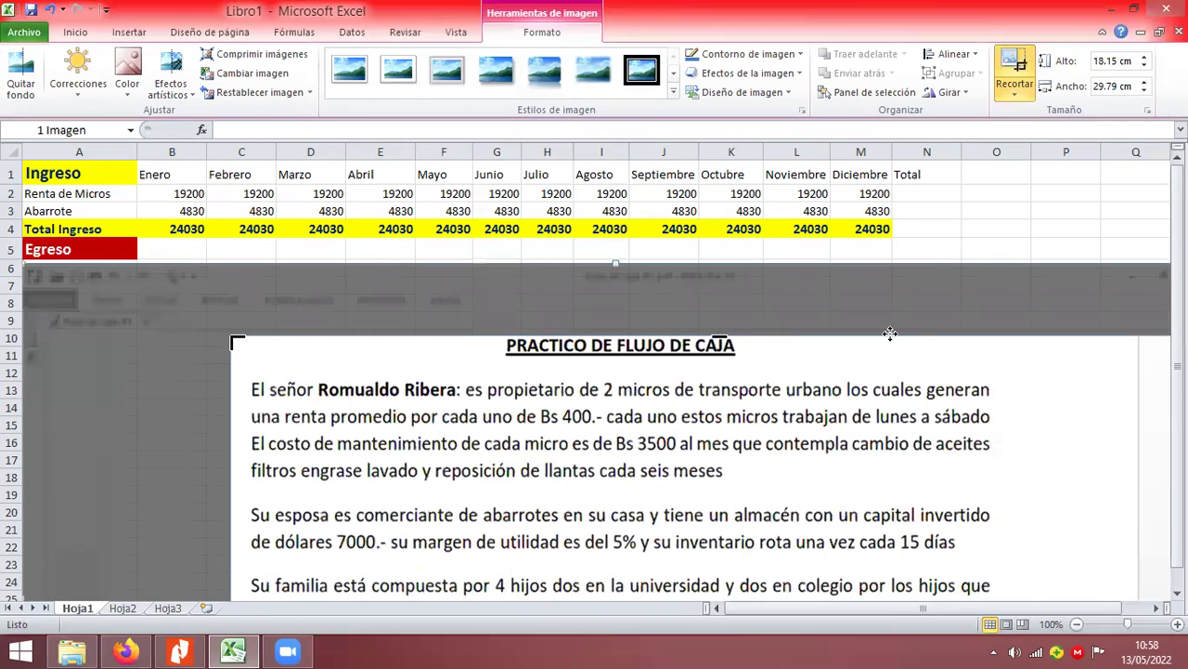
scroll(1048, 416, "down", 7)
left_click_drag(1061, 602, 1064, 601)
left_click_drag(1088, 546, 880, 468)
left_click(1015, 60)
Move the cropped exercise picture to the sheet's left edge, starting at row 10 beneath the cash flow table.
scroll(582, 305, "up", 6)
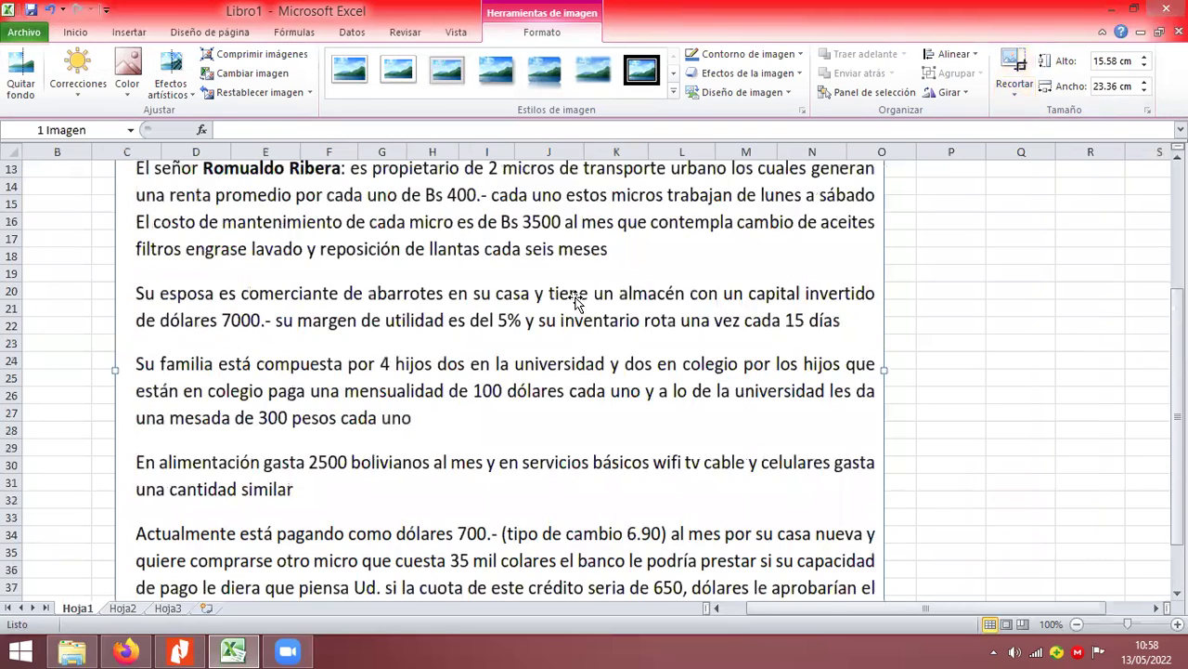
left_click_drag(452, 342, 385, 353)
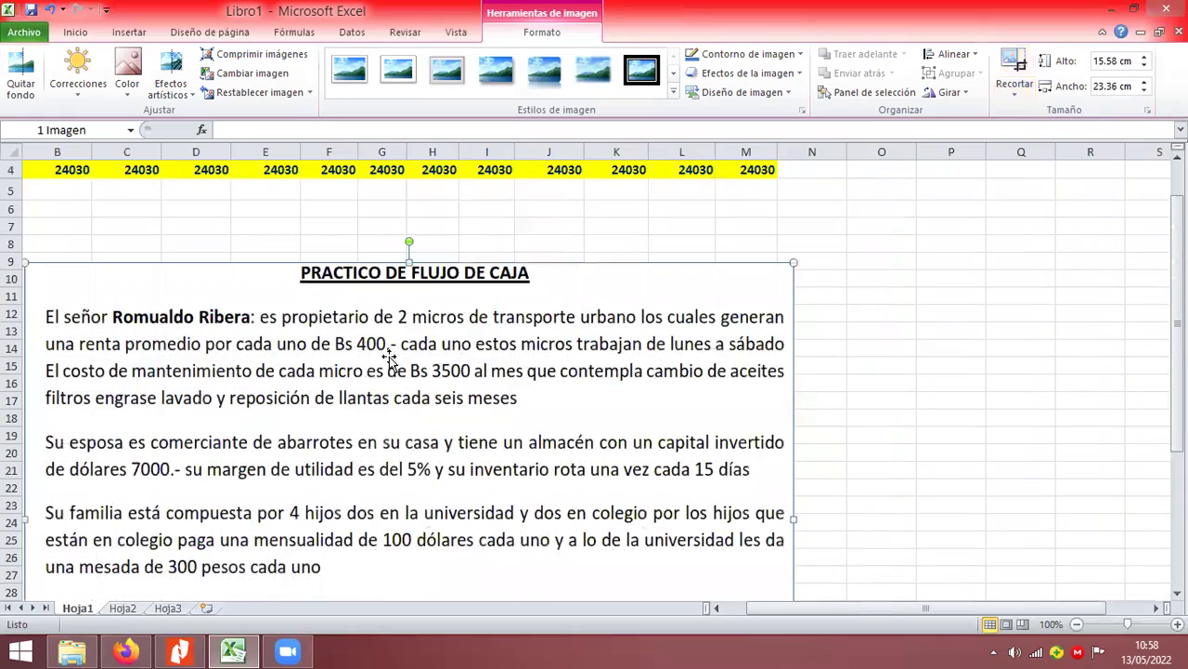
scroll(390, 358, "up", 1)
left_click_drag(455, 395, 396, 400)
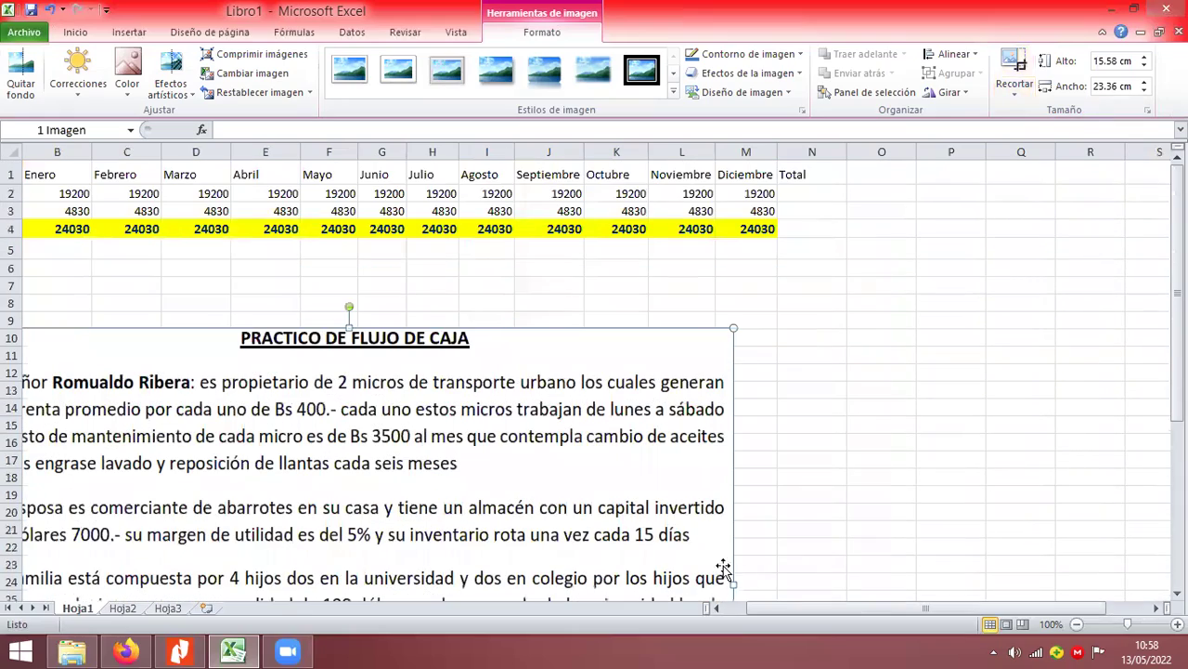
left_click(718, 607)
left_click_drag(499, 491, 447, 500)
scroll(447, 499, "down", 1)
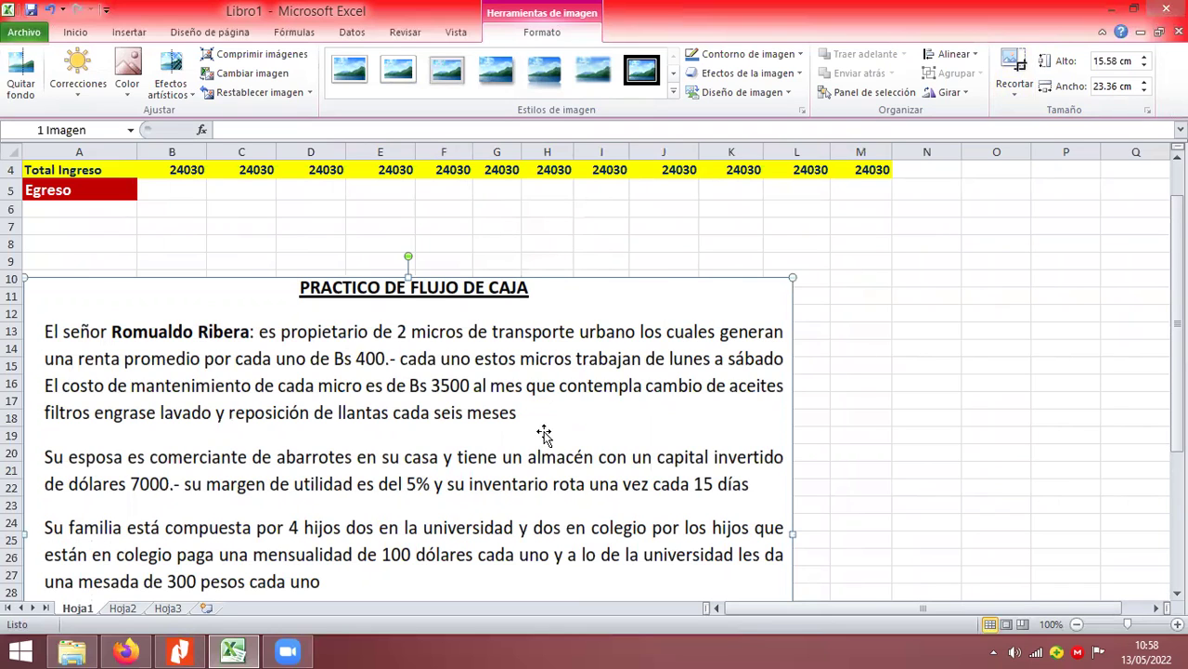
scroll(544, 433, "down", 1)
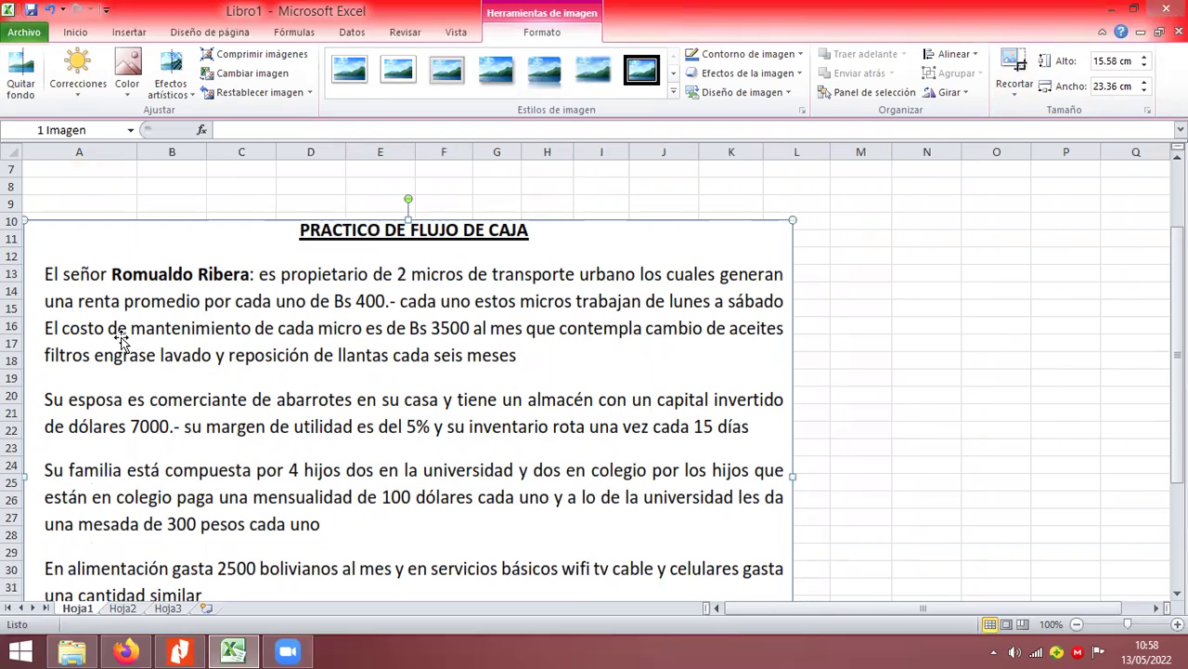
Add a Mant de Micros row in row 6 with +3500*2 for Enero, and fill the formula through Diciembre.
scroll(204, 348, "up", 2)
left_click(82, 268)
type("M")
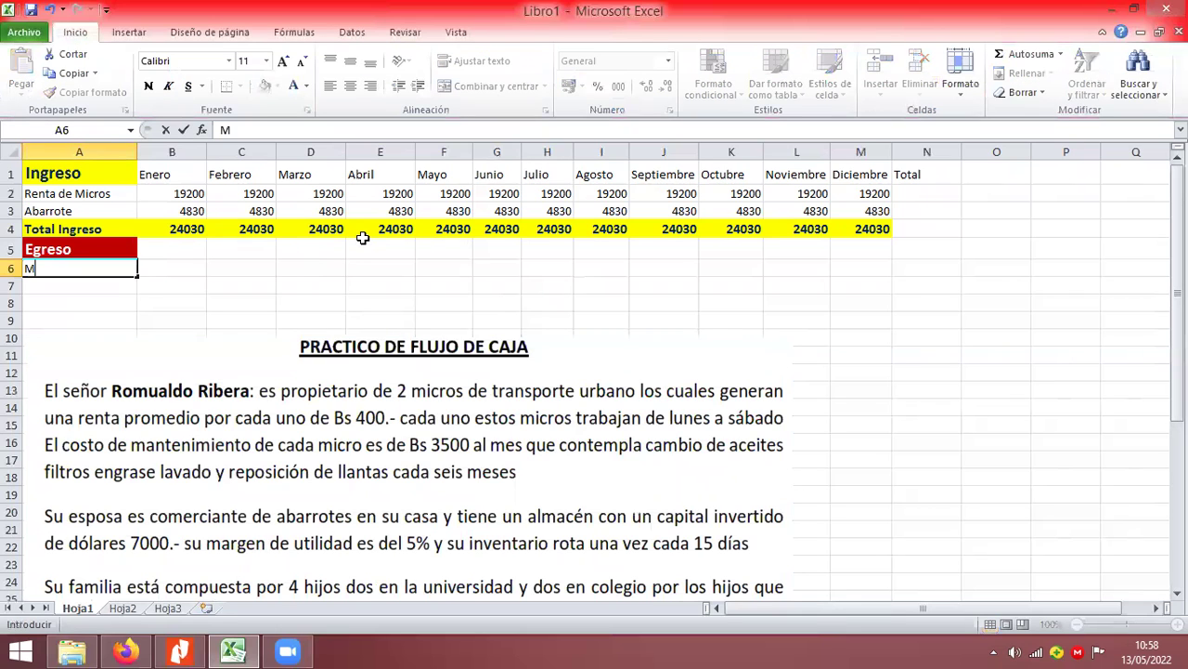
type("ant de Micros")
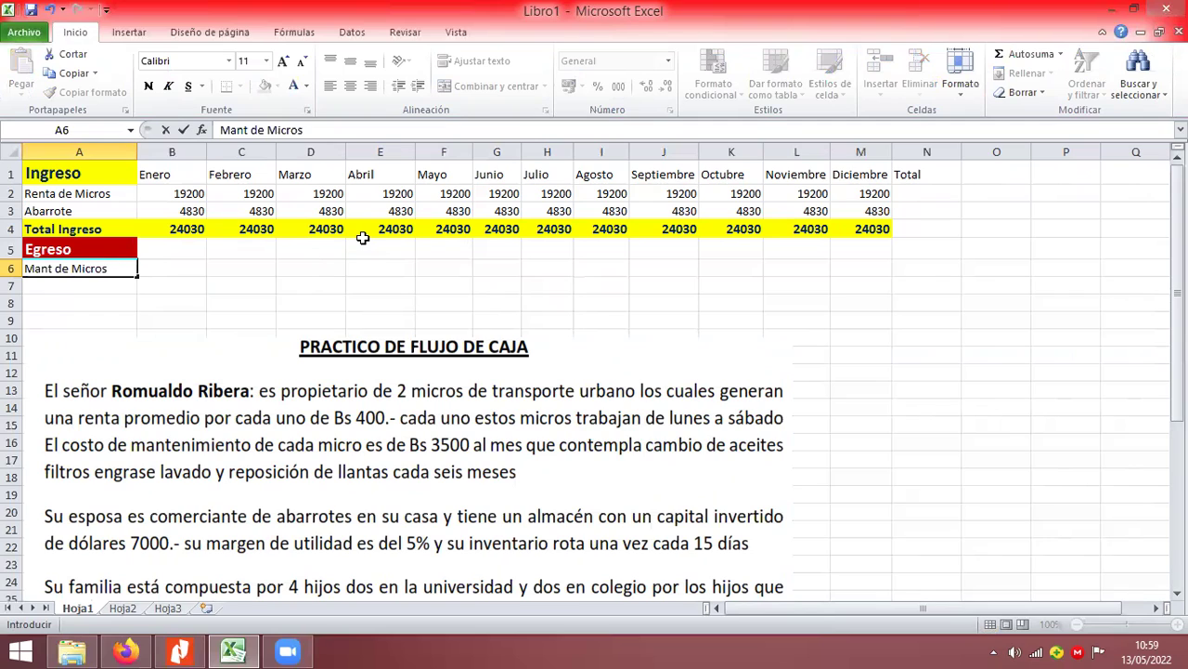
key("Tab")
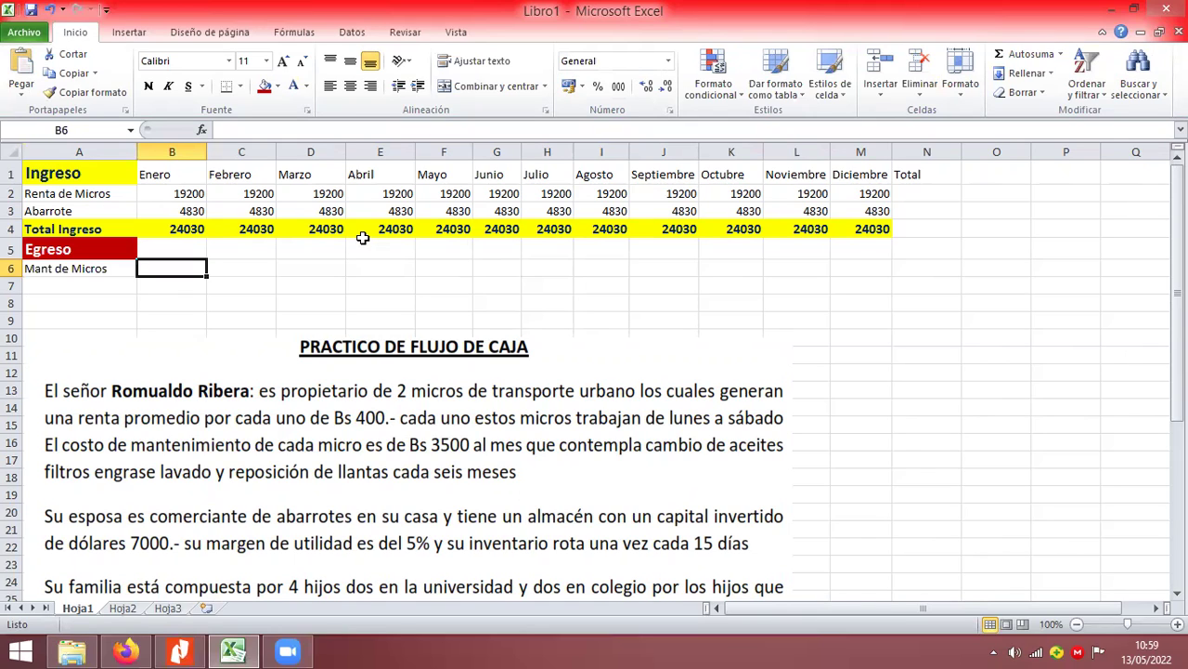
type("+")
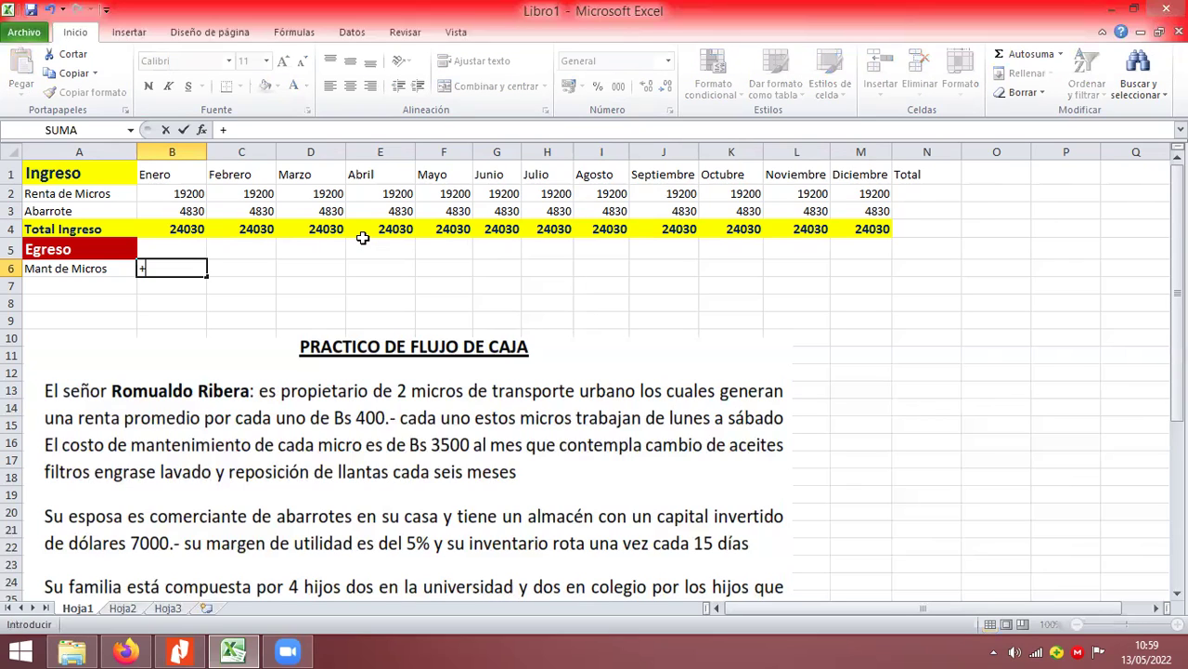
type("3500*2")
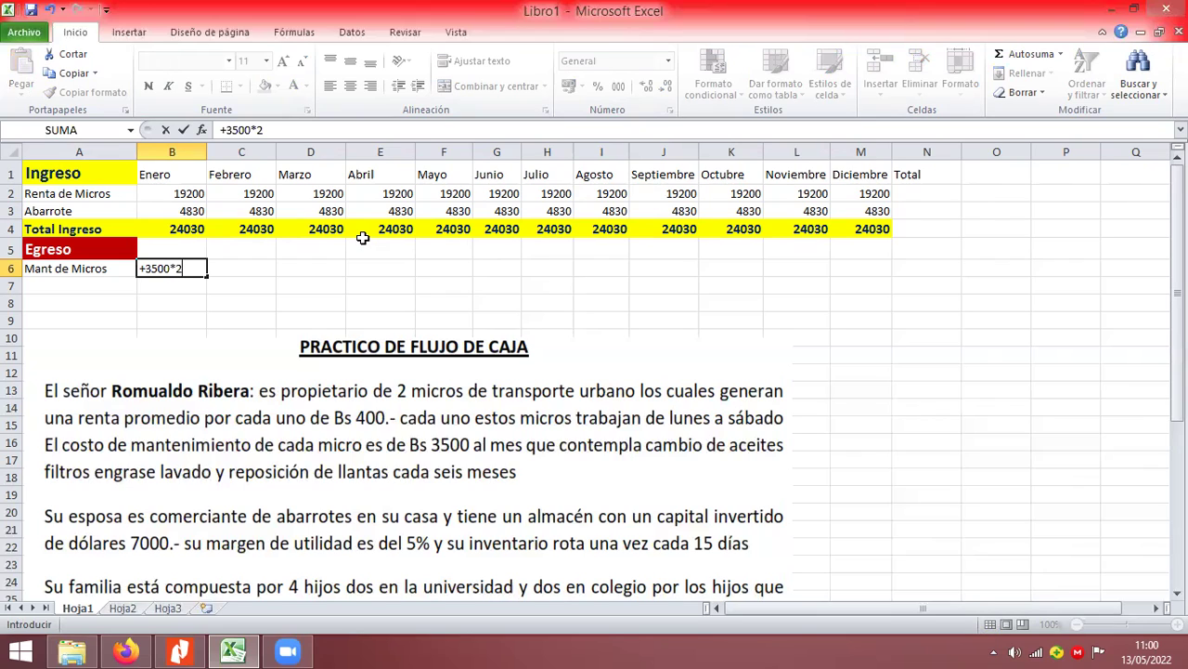
key("Return")
left_click(199, 268)
left_click_drag(207, 277, 901, 258)
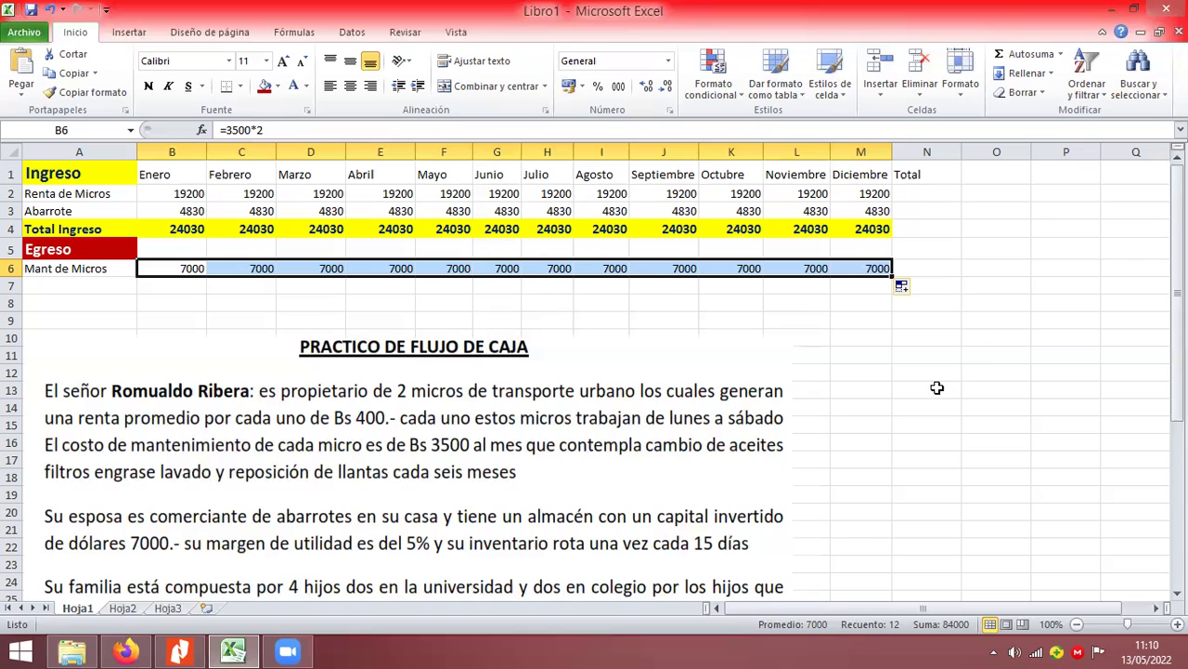
left_click(288, 653)
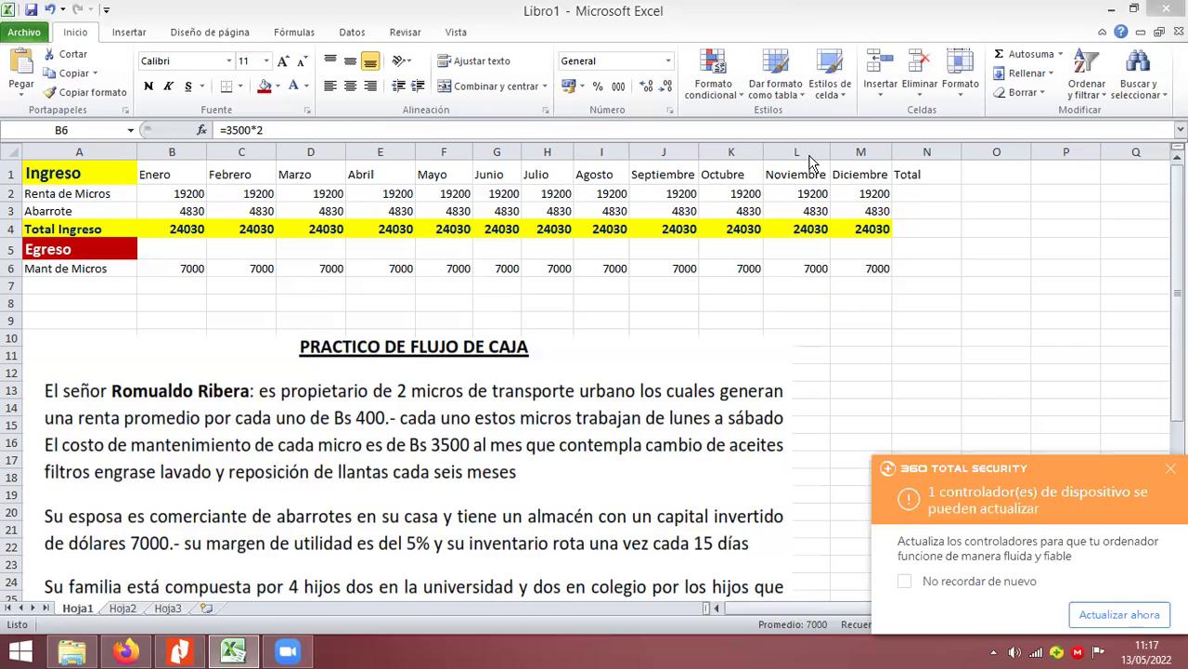
Fill the Mant de Micros formula through Diciembre, and label rows 7 and 8 Xolegio and Universidad.
left_click_drag(207, 277, 892, 276)
left_click(105, 291)
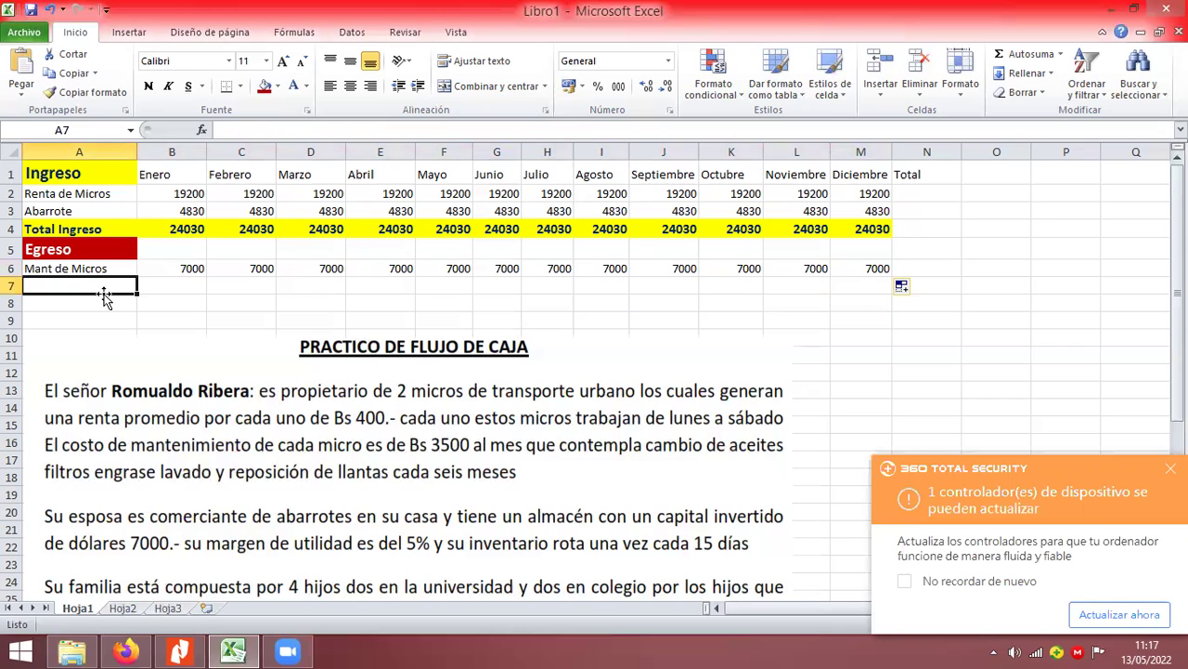
scroll(357, 412, "down", 2)
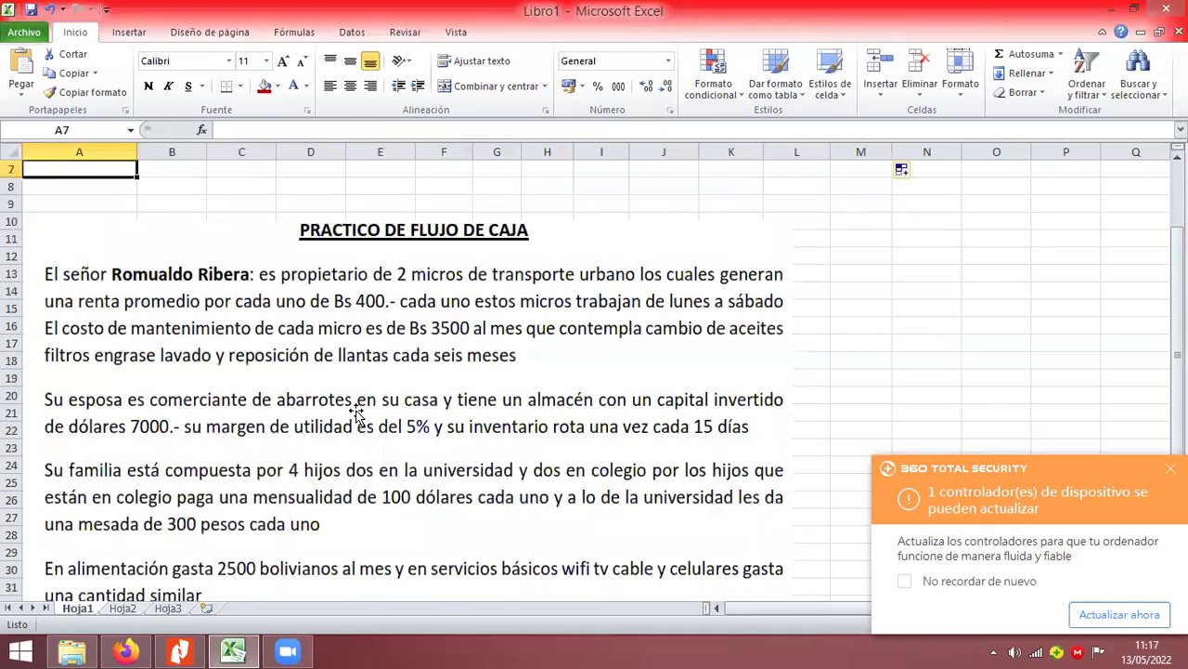
scroll(356, 412, "up", 1)
scroll(356, 412, "up", 1)
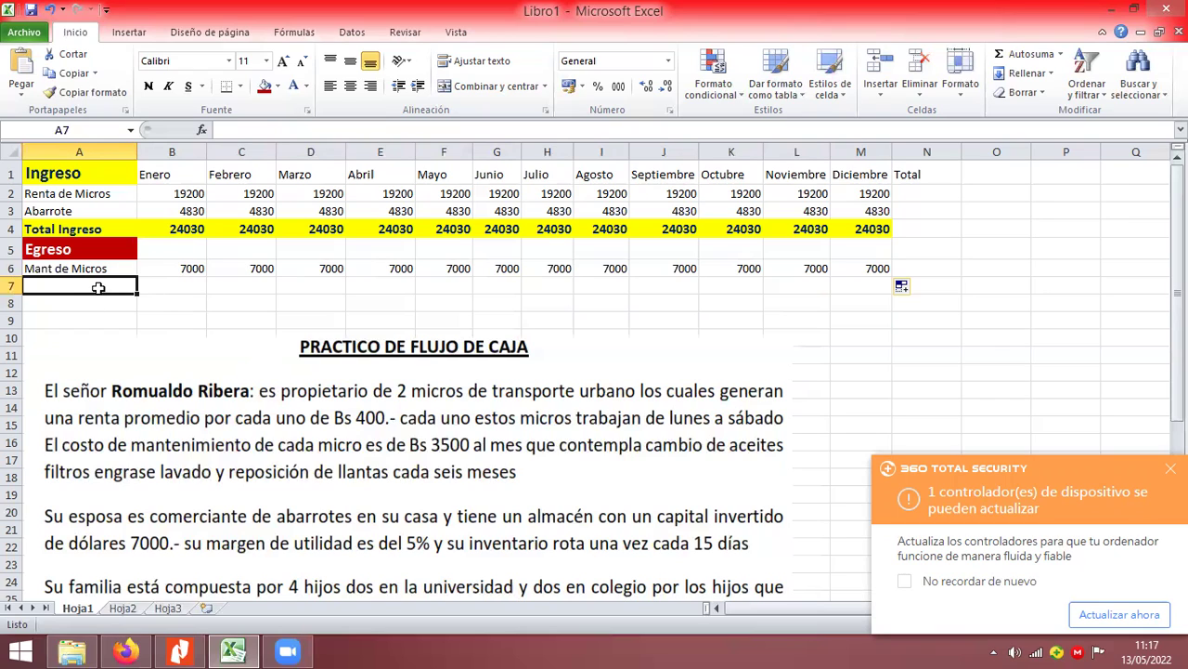
type("Man")
key("BackSpace")
key("BackSpace")
key("BackSpace")
key("BackSpace")
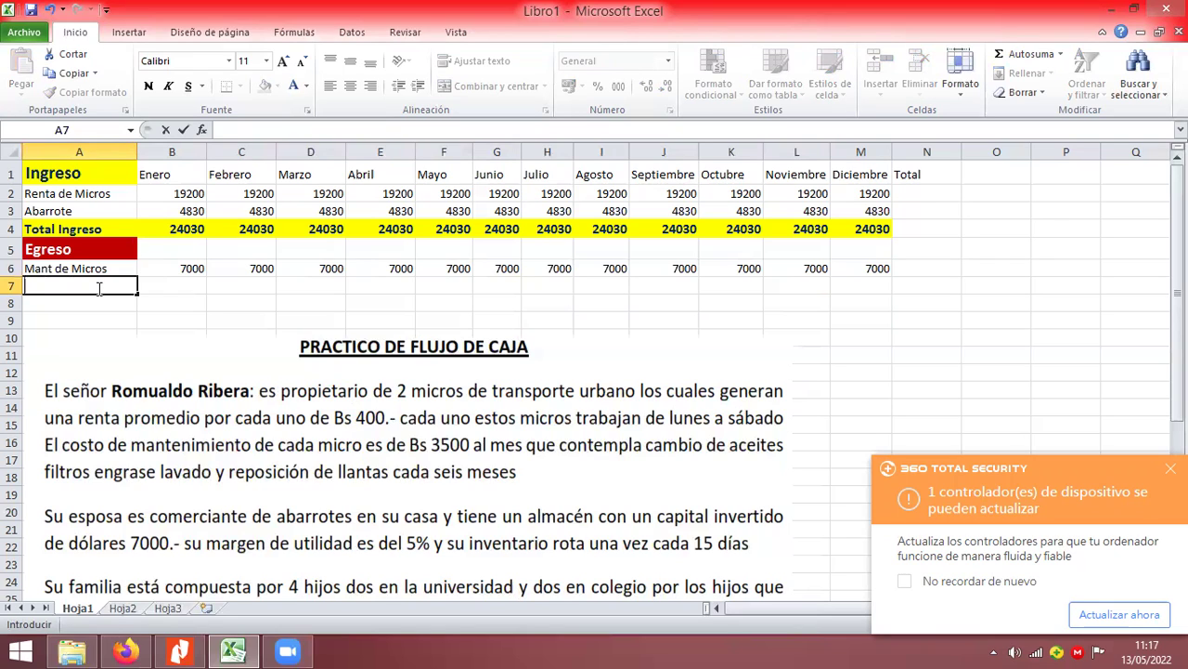
type("Xolegio")
key("Return")
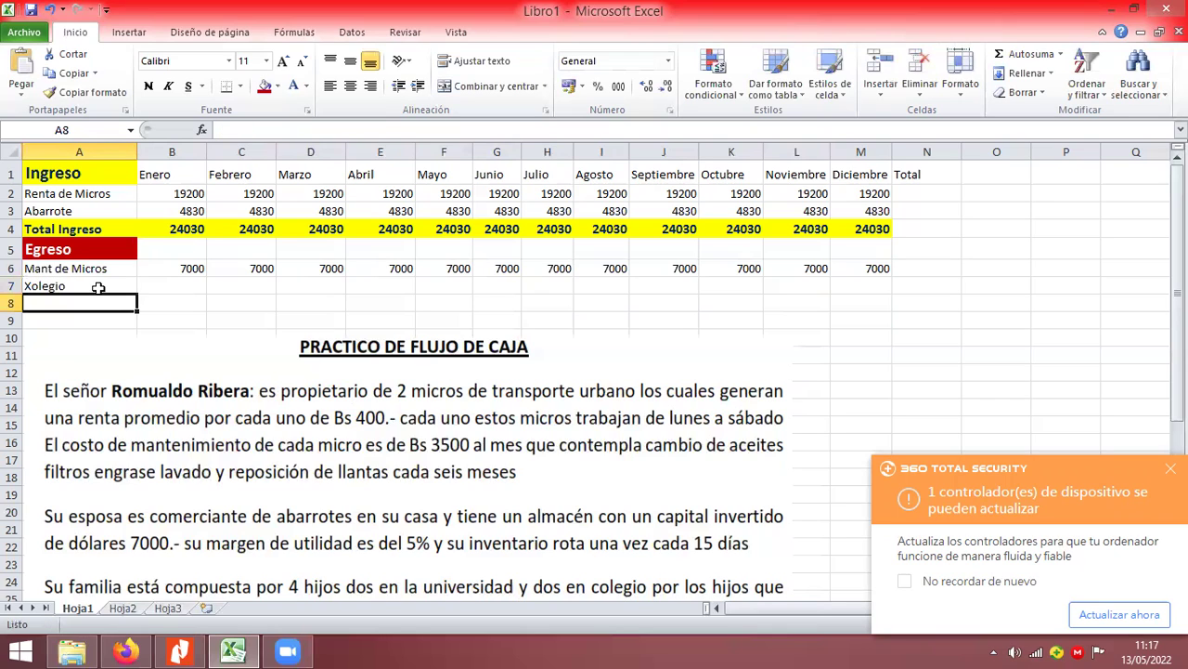
type("Universida")
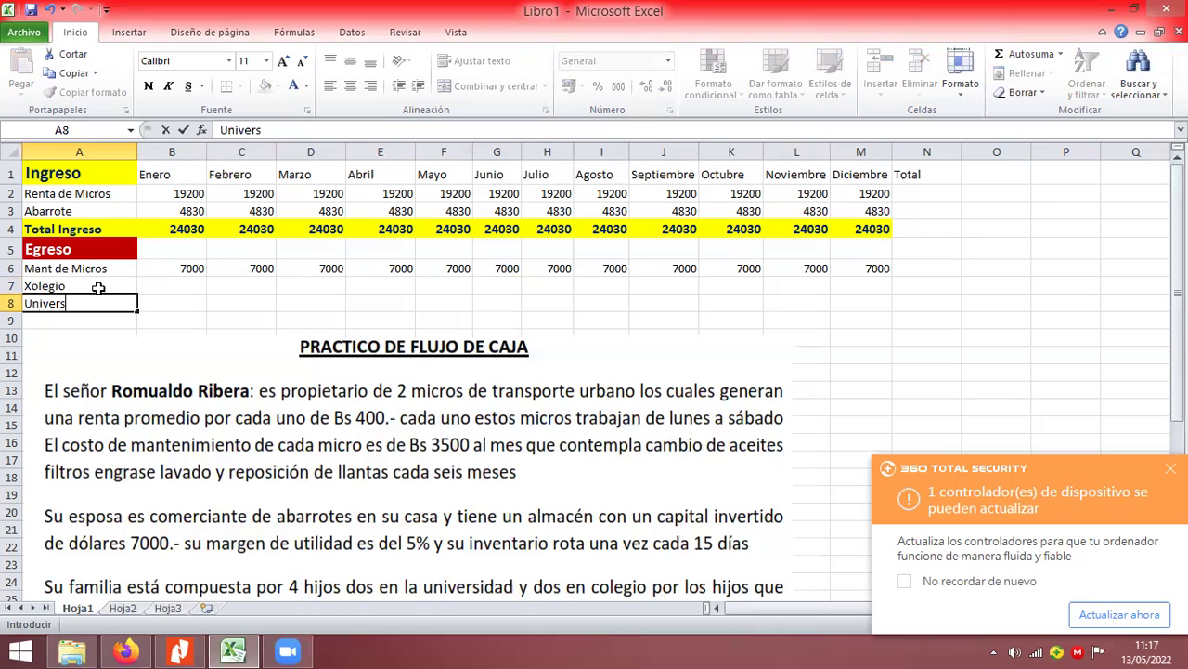
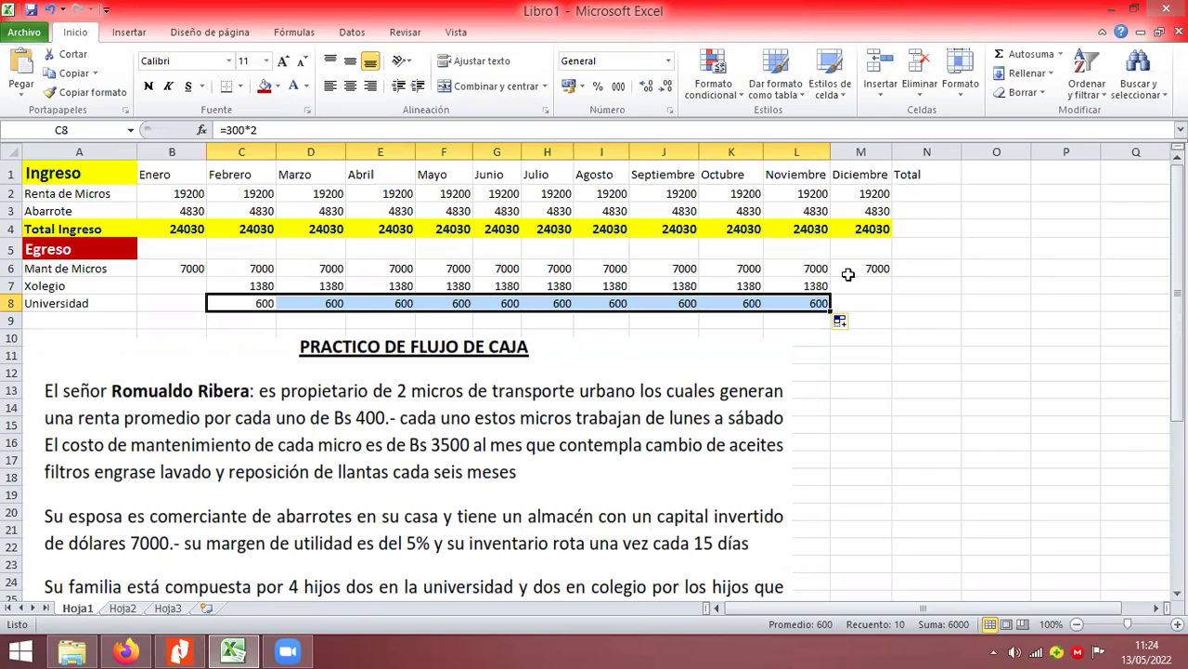
Check the exercise text for the next expense and label row 9 Alimentacion.
scroll(476, 381, "down", 3)
left_click(502, 350)
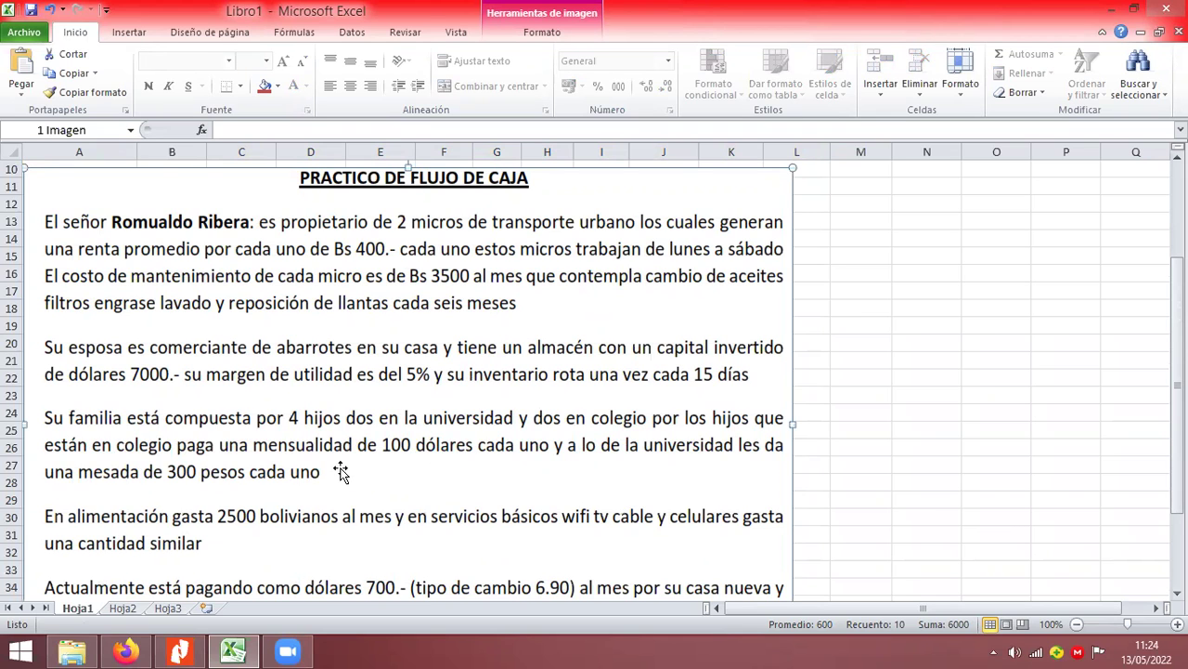
scroll(340, 472, "up", 2)
left_click(77, 258)
scroll(325, 279, "down", 1)
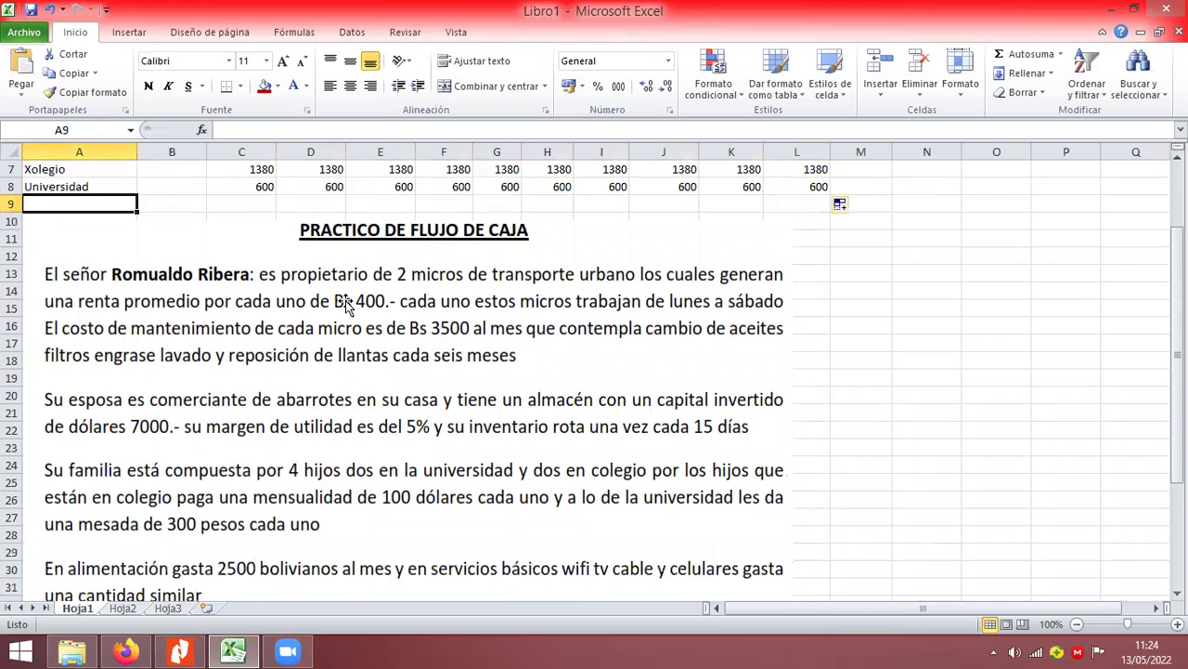
scroll(341, 301, "down", 1)
scroll(346, 303, "down", 1)
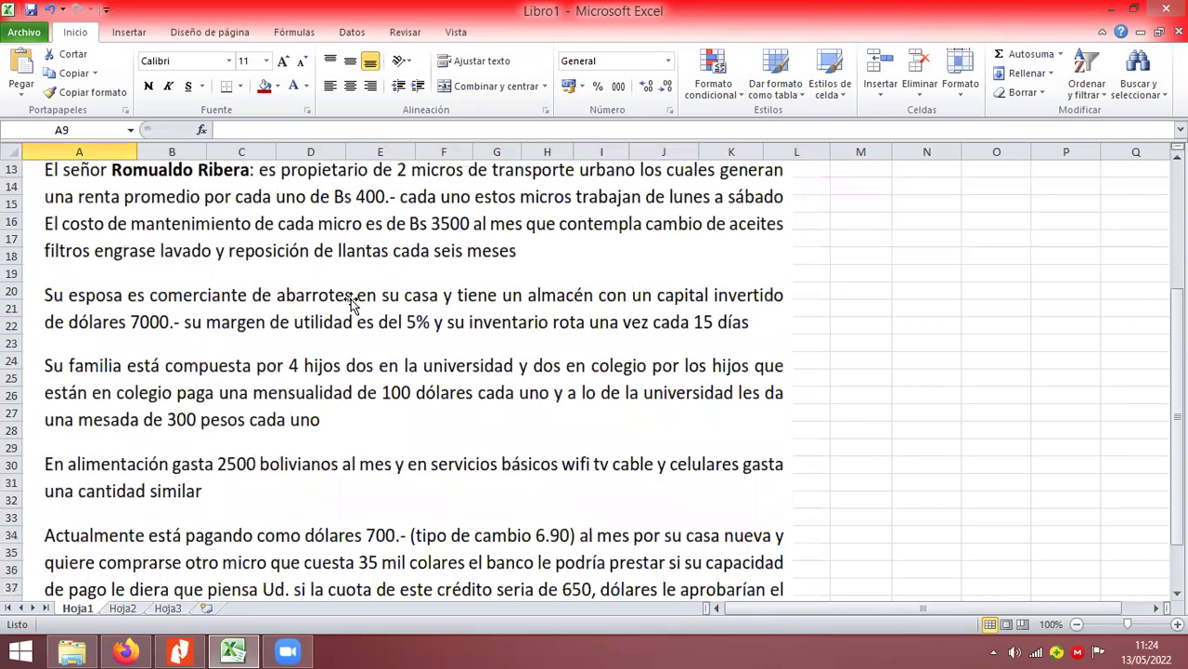
scroll(352, 300, "up", 3)
type("A")
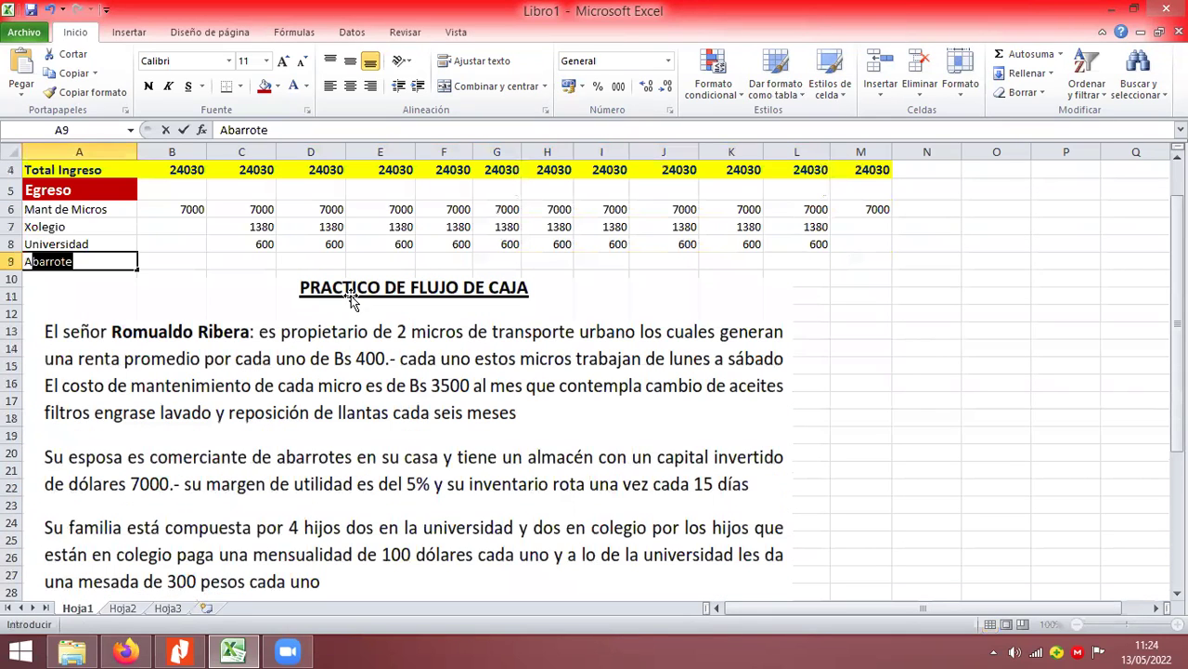
type("limentacio")
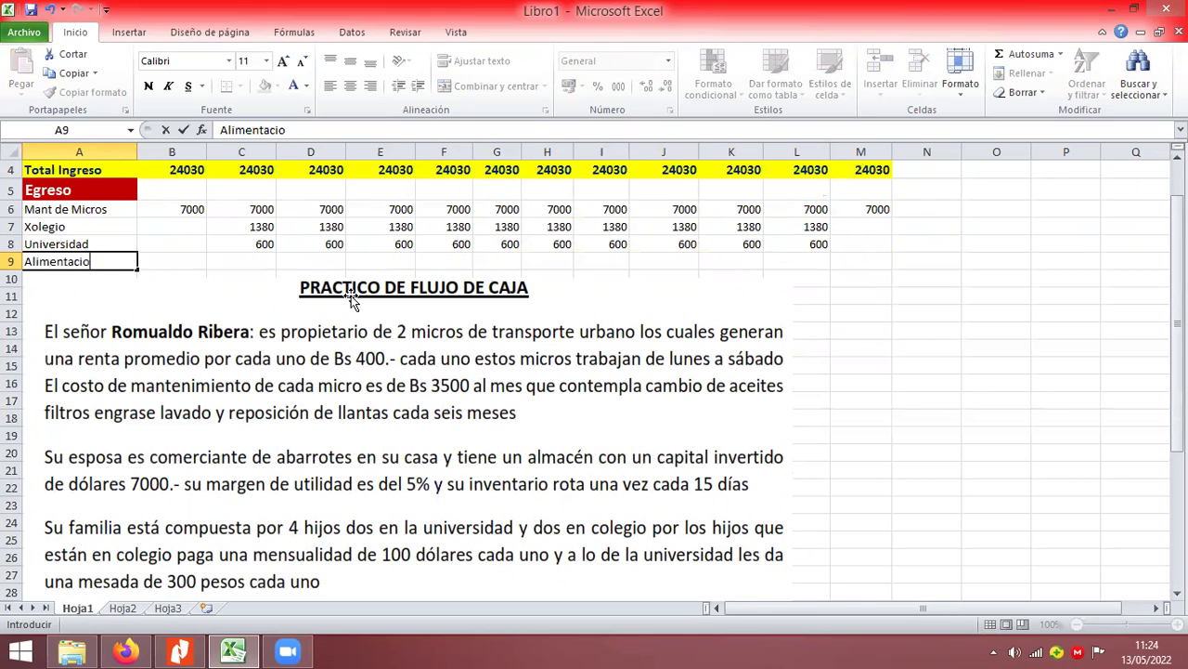
type("n")
key("Tab")
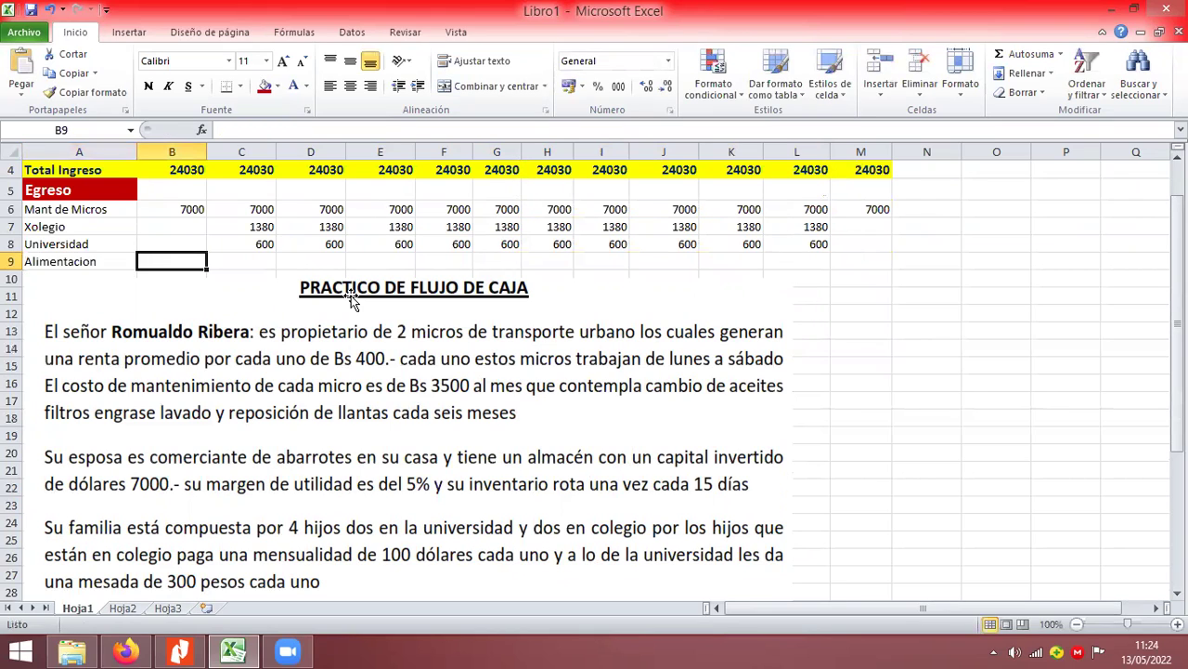
Enter 2500 as the Alimentacion expense for Enero and fill it across through Diciembre.
scroll(445, 423, "down", 2)
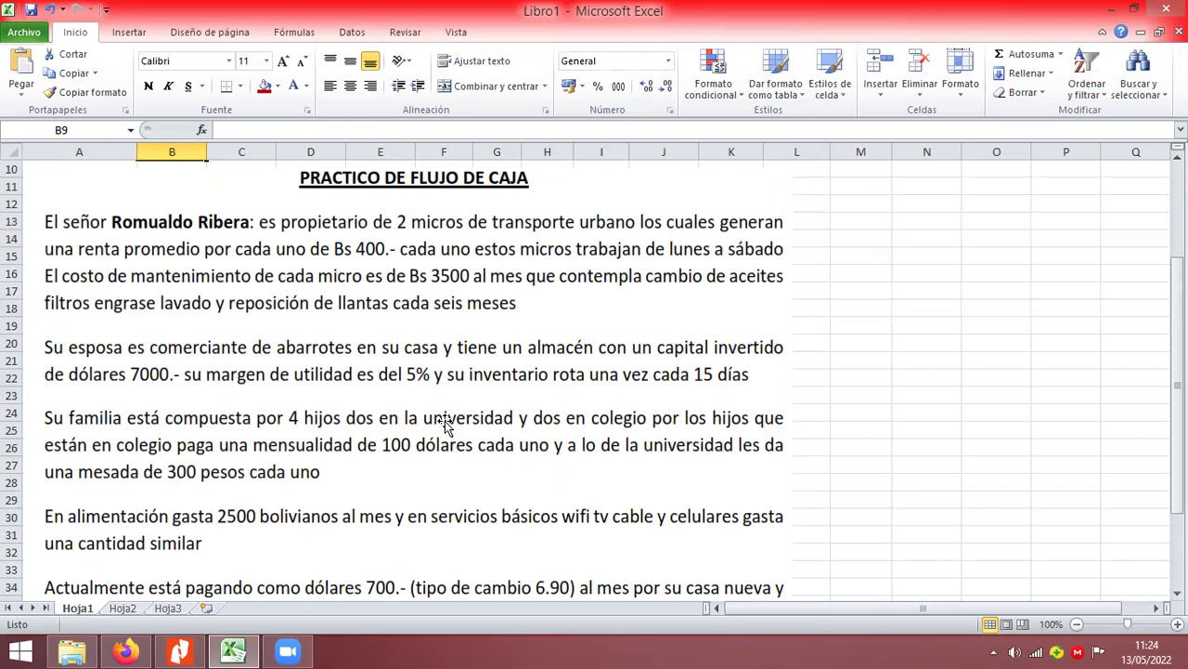
scroll(446, 425, "up", 1)
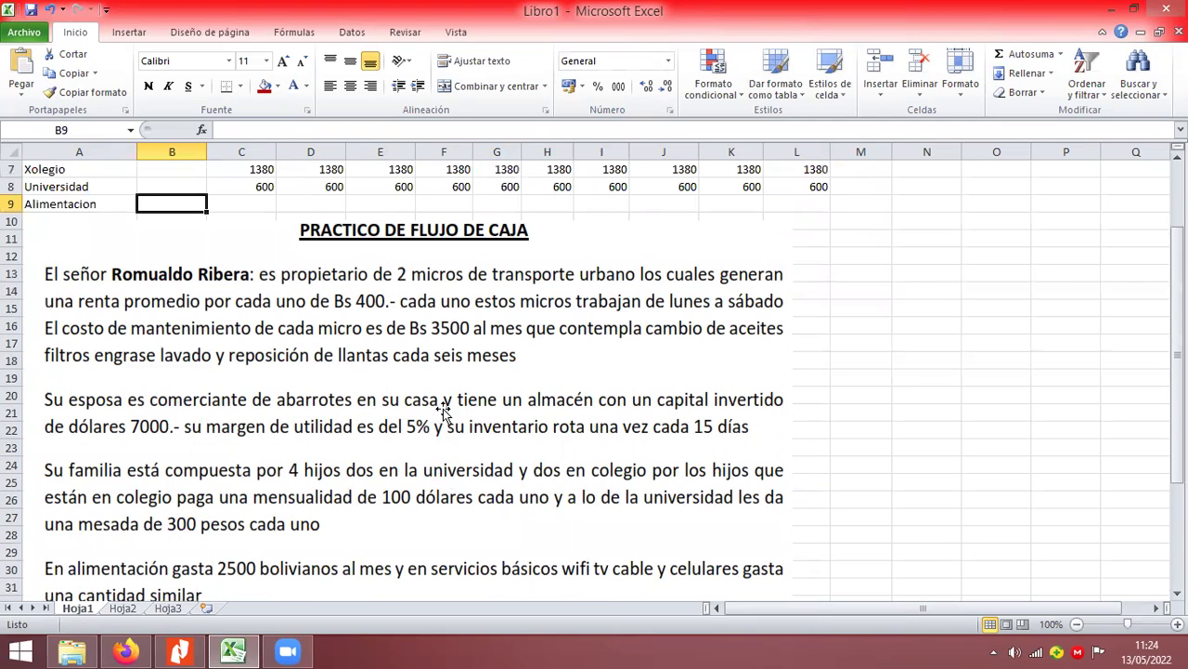
type("2500")
key("Return")
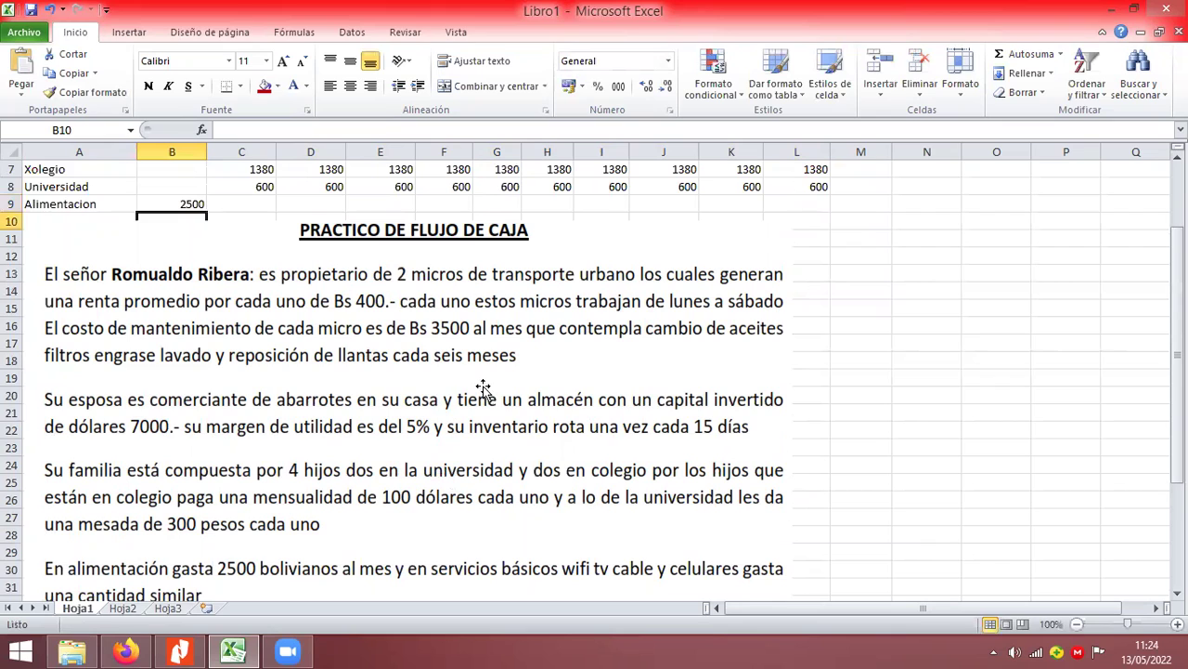
left_click(209, 203)
left_click(180, 202)
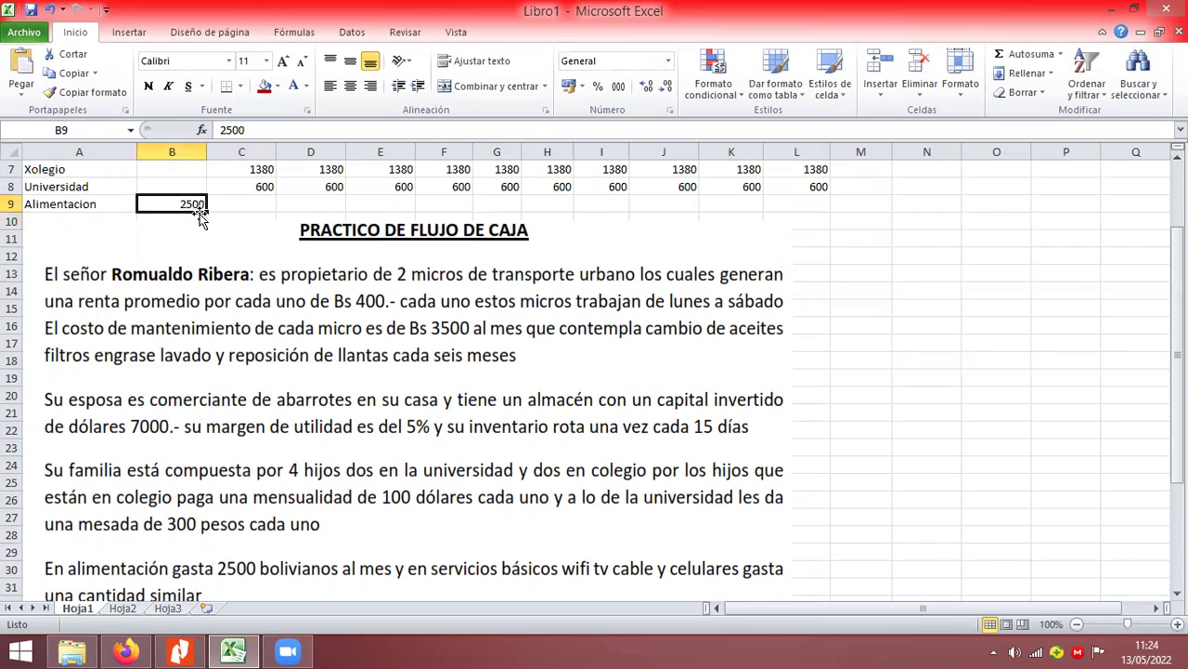
left_click_drag(209, 211, 828, 215)
scroll(829, 210, "up", 2)
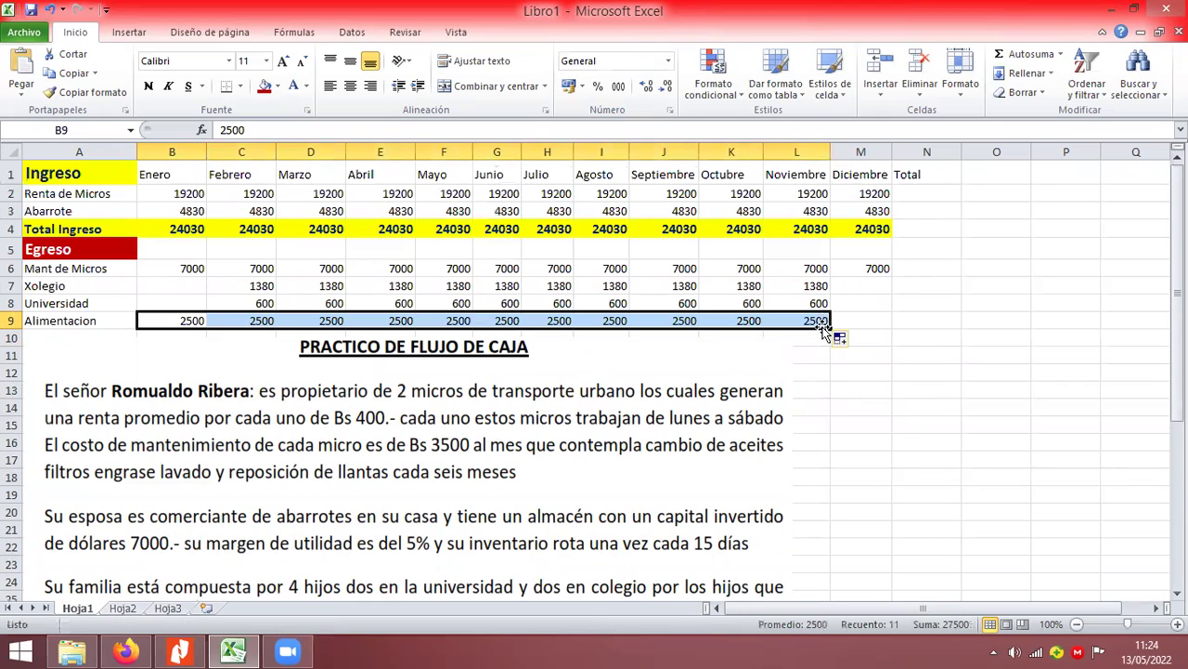
left_click_drag(831, 329, 886, 319)
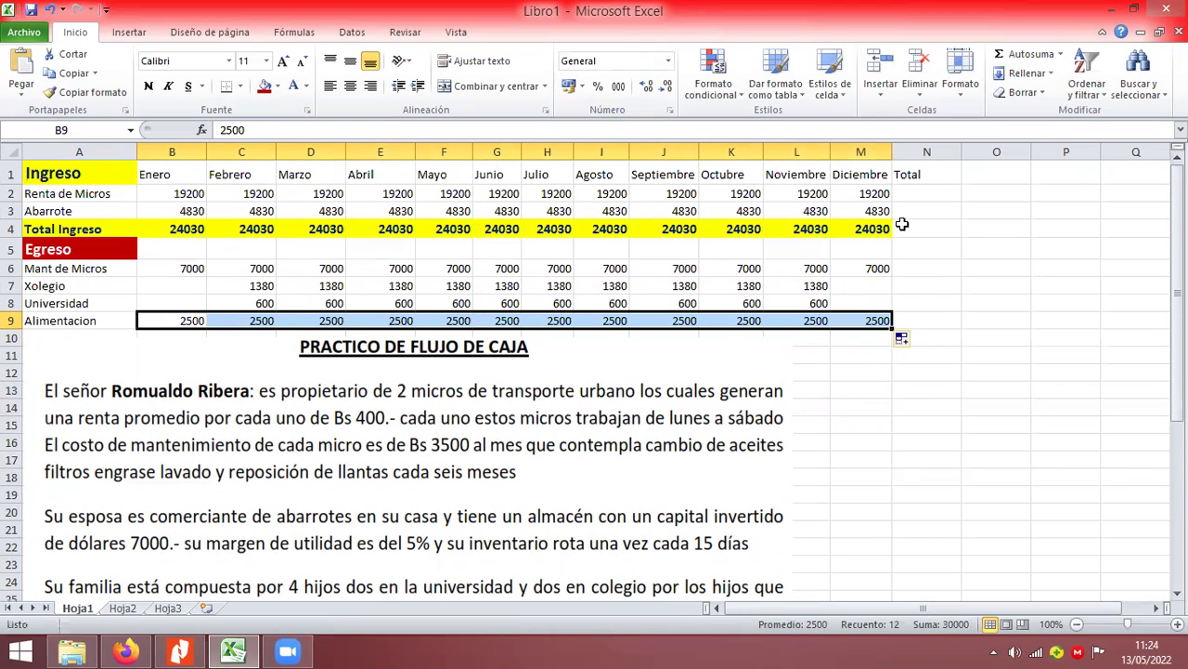
Read the remaining expenses in the exercise and move its picture down slightly to free row 10.
scroll(892, 228, "down", 1)
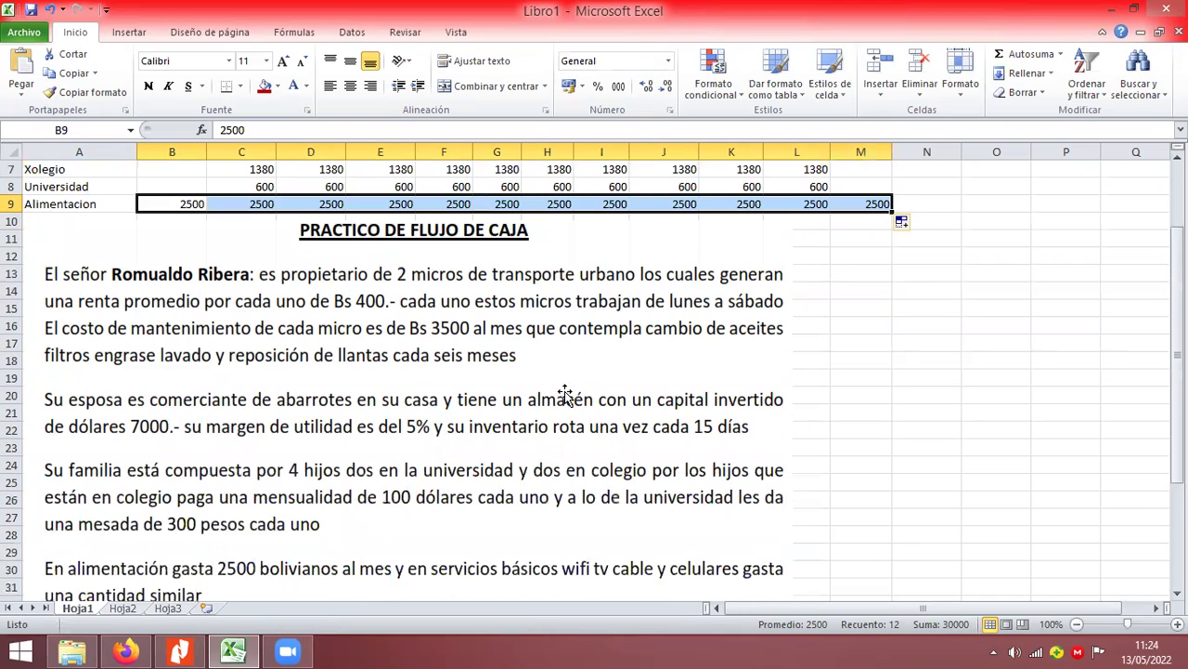
scroll(576, 390, "down", 2)
scroll(576, 385, "down", 1)
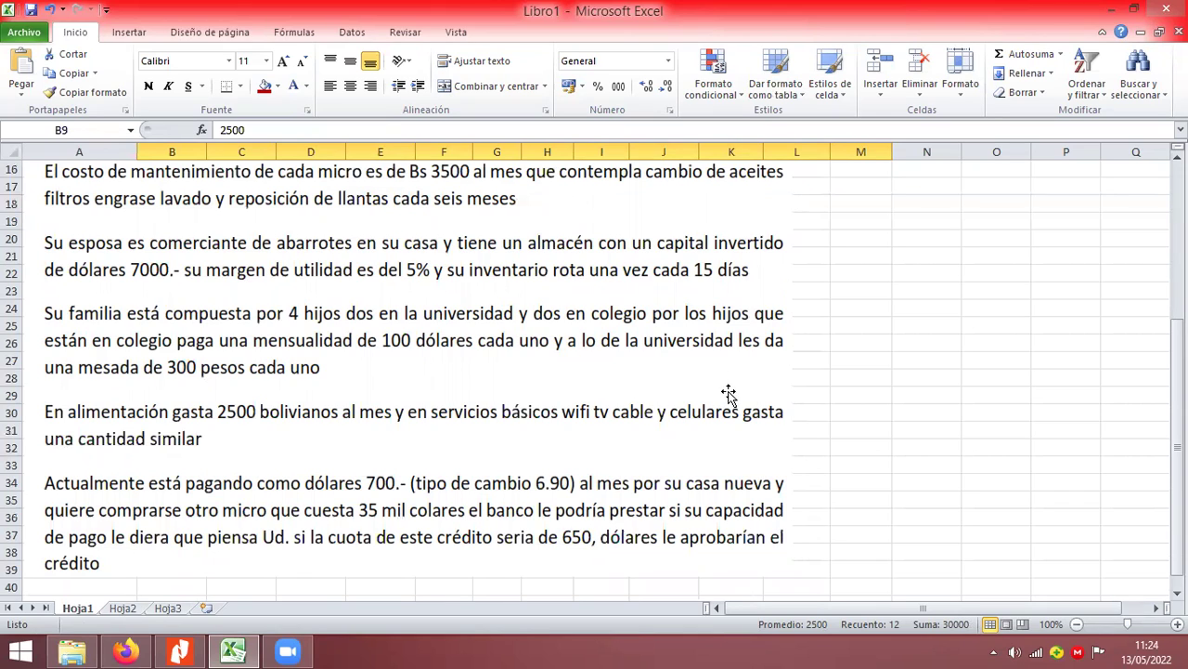
scroll(730, 390, "up", 3)
left_click(76, 225)
left_click_drag(124, 241, 126, 265)
left_click(98, 217)
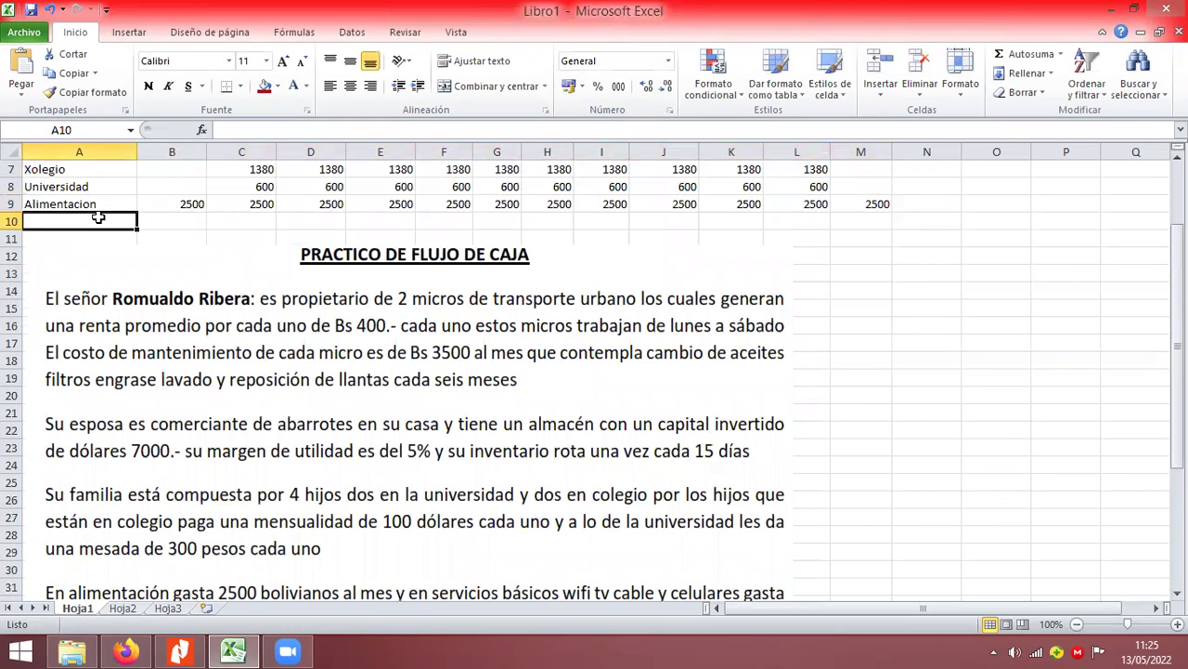
Add a Servicios Basicos row in row 10 with 2500 for Enero and fill it through Diciembre.
type("Servicios Basicos")
key("Tab")
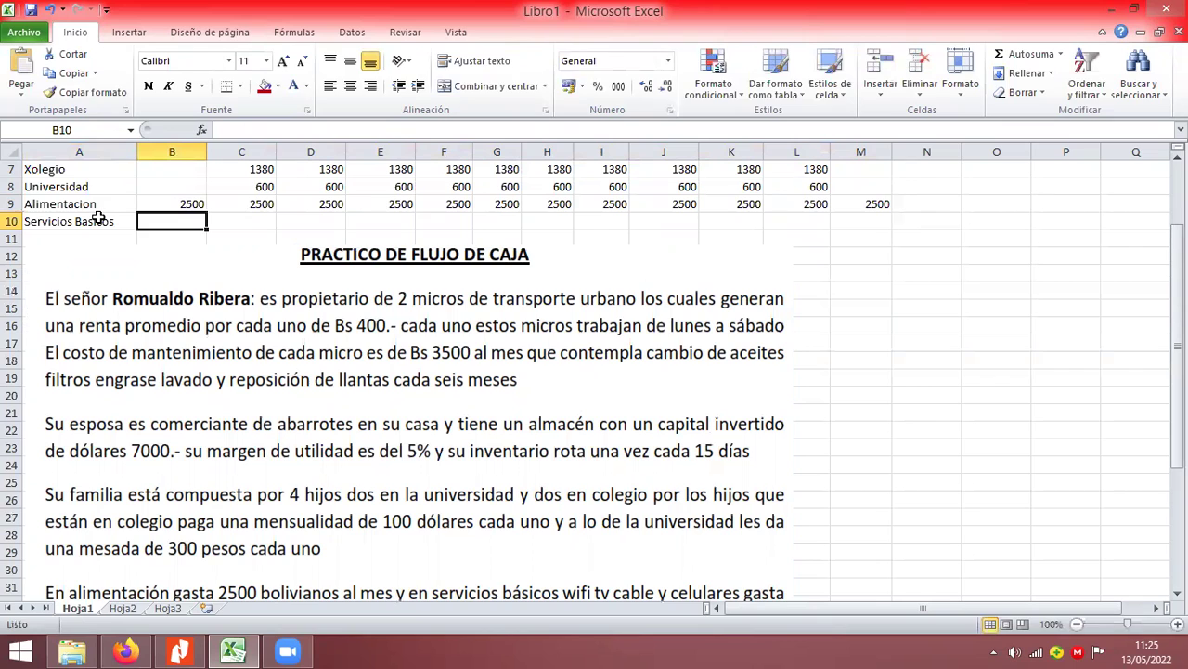
type("2500")
key("Return")
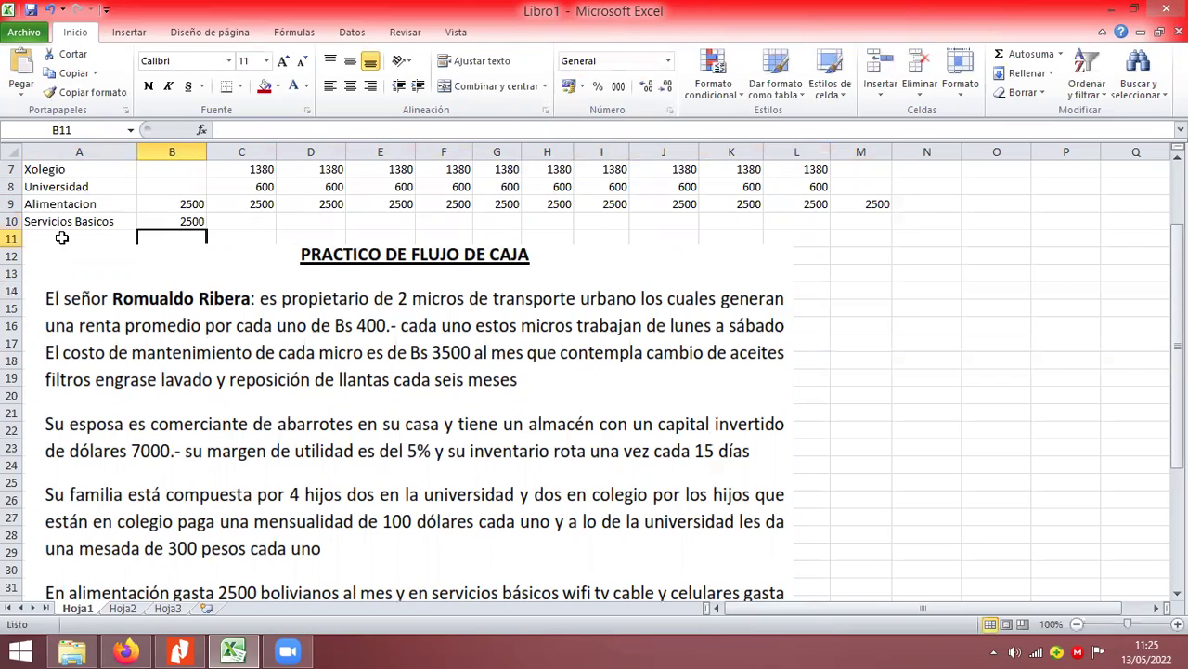
left_click(144, 221)
left_click_drag(209, 229, 869, 232)
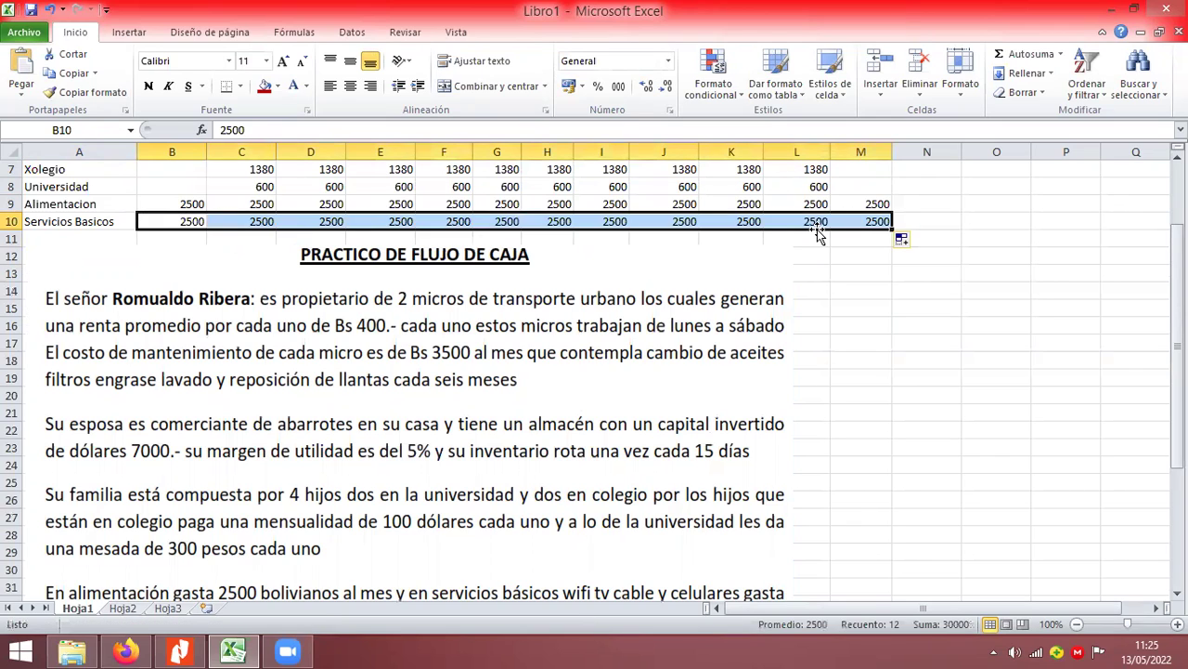
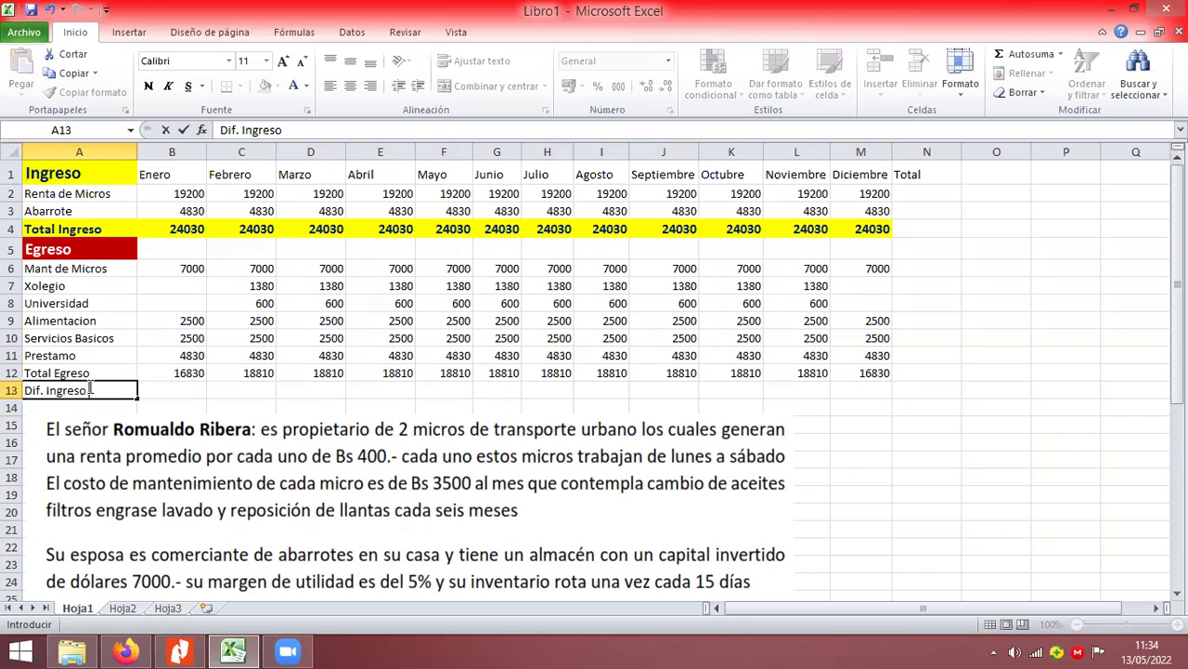
Complete the row 13 label below Total Egreso as Dif. Ingreso Egreso.
type("Egres")
type("o")
key("Return")
key("Up")
key("Right")
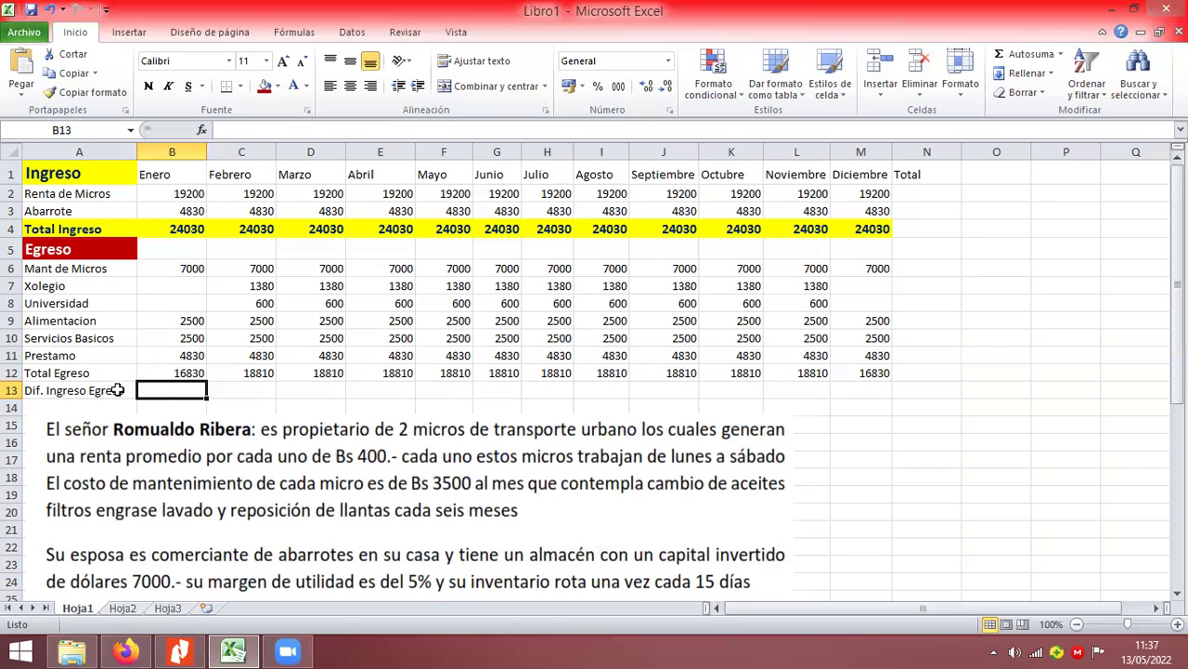
Calculate Enero's difference in B13 with the formula +B4-B12, subtracting Total Egreso from Total Ingreso.
type("+")
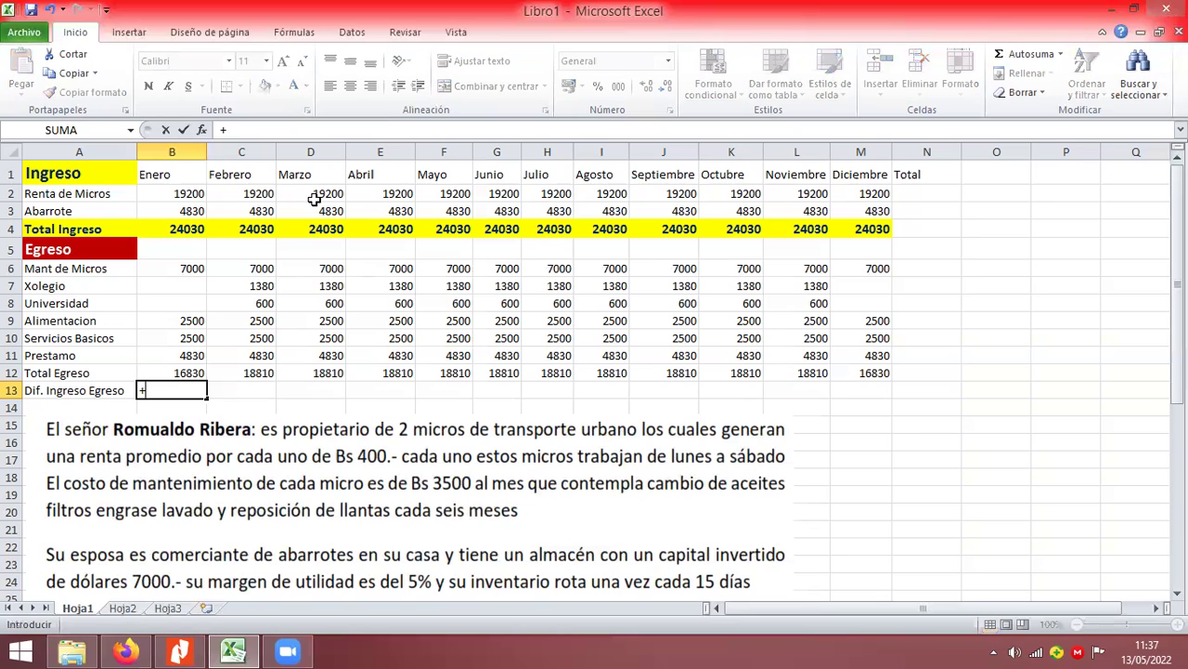
left_click(198, 228)
type("+")
key("BackSpace")
type("-")
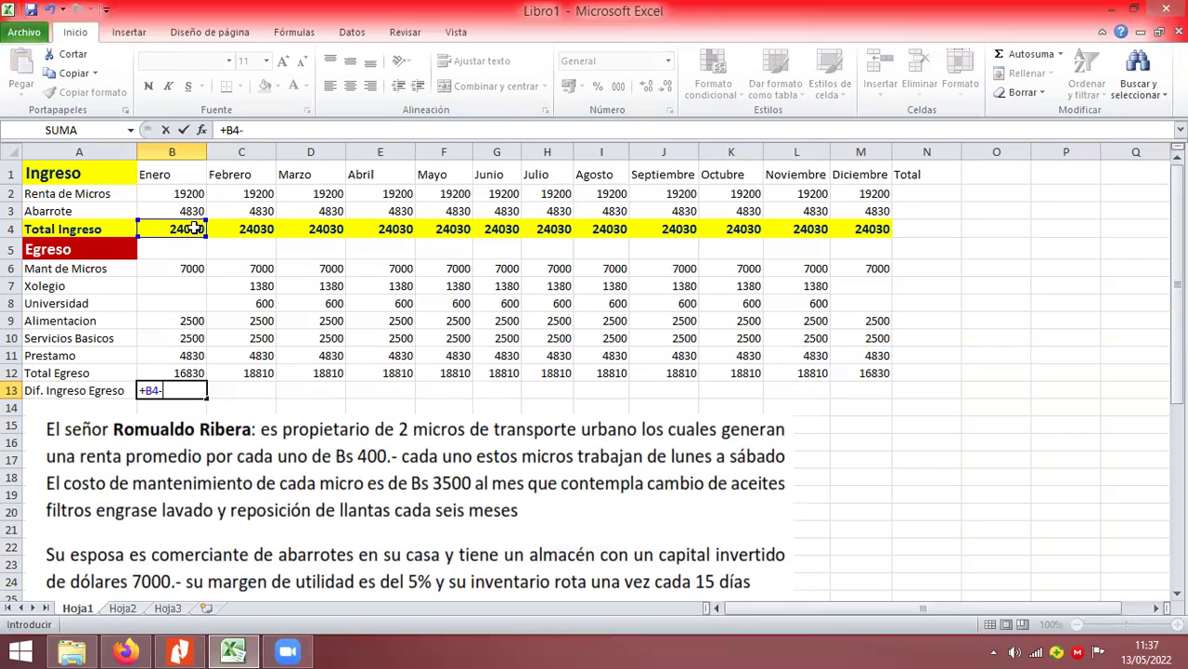
left_click(163, 369)
key("Return")
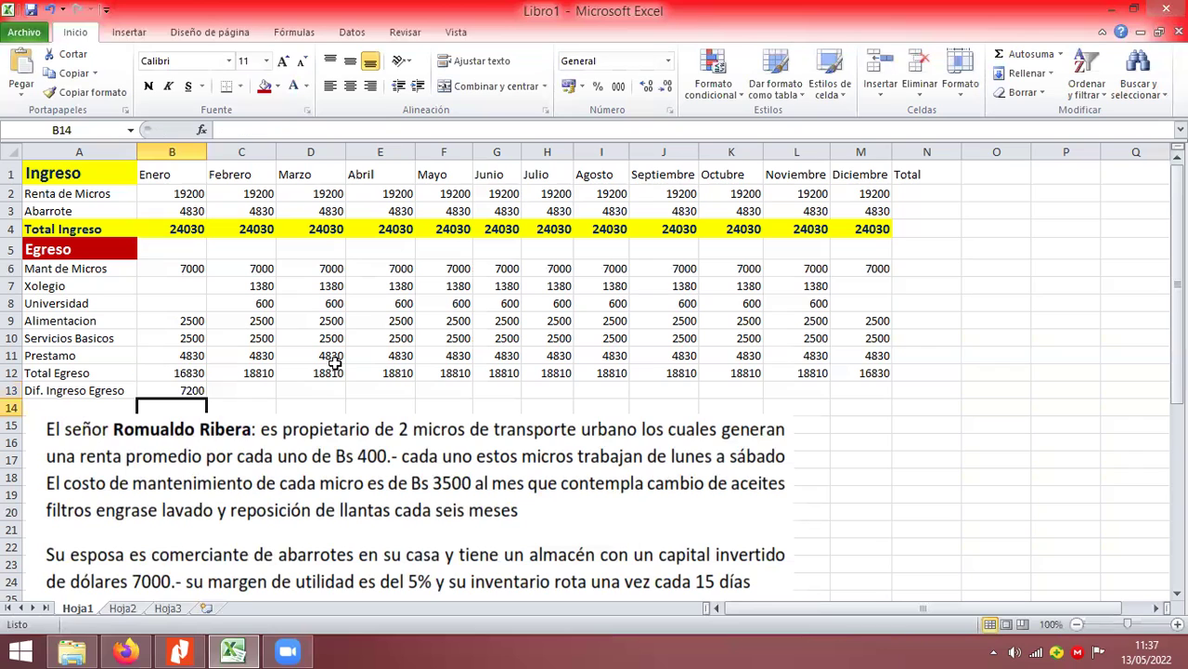
Format the Total Egreso row from the label through Diciembre with a light red fill and bold dark red text.
left_click(73, 374)
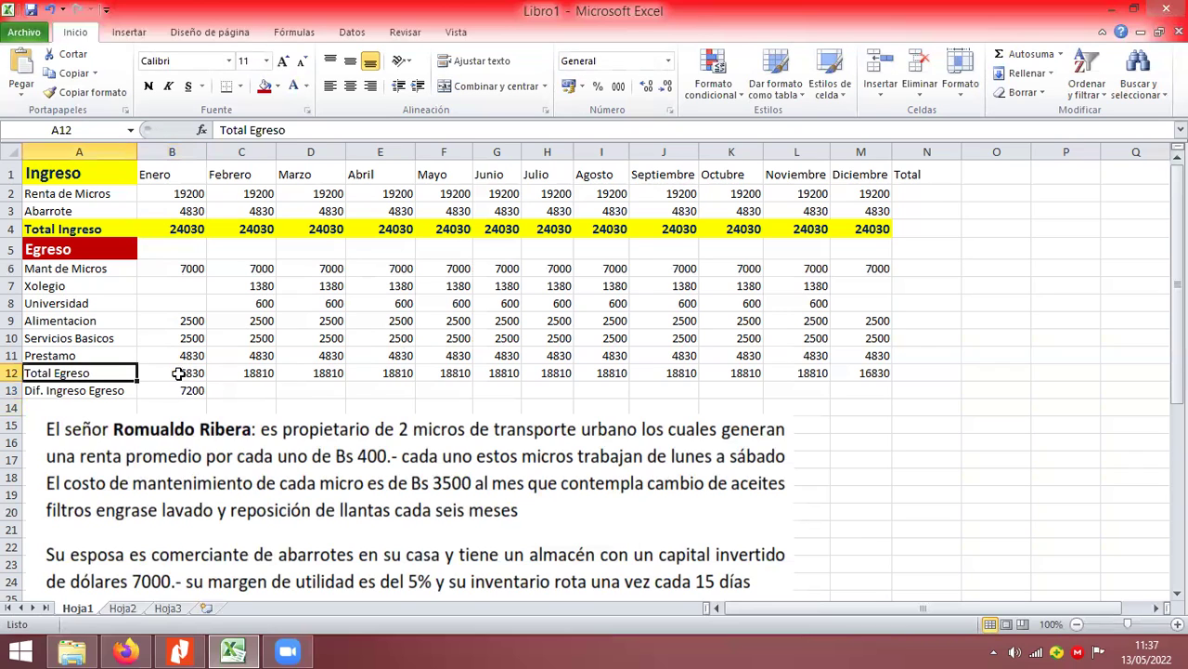
left_click_drag(126, 374, 873, 373)
left_click(277, 86)
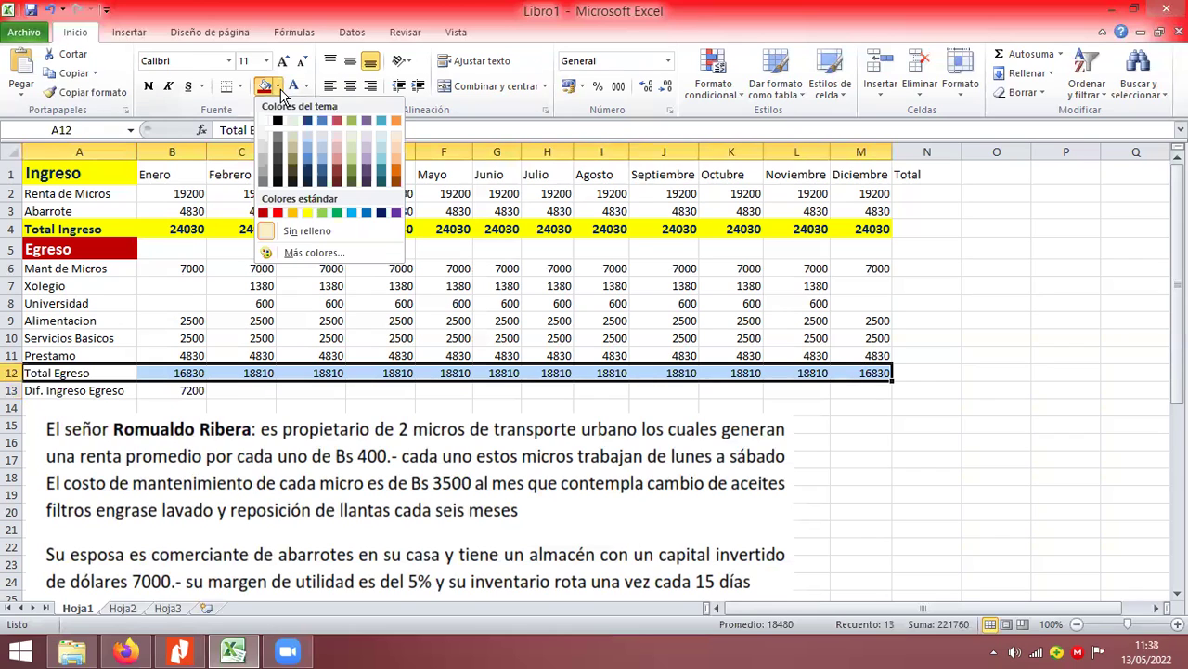
left_click(337, 147)
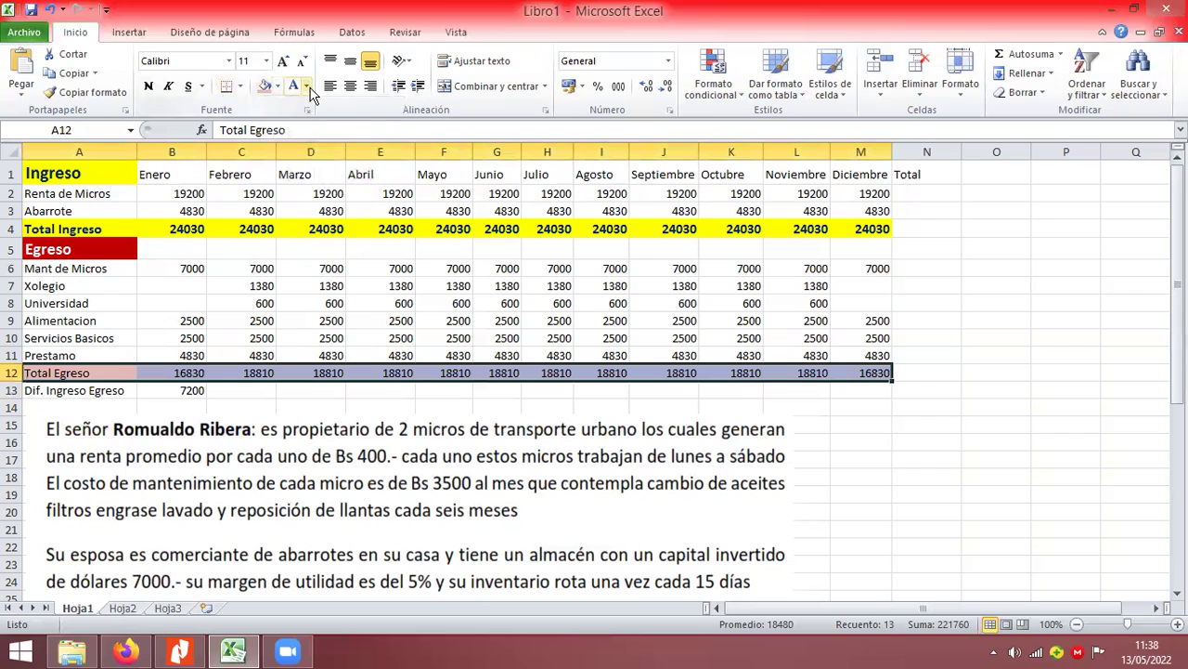
left_click(307, 85)
left_click(294, 233)
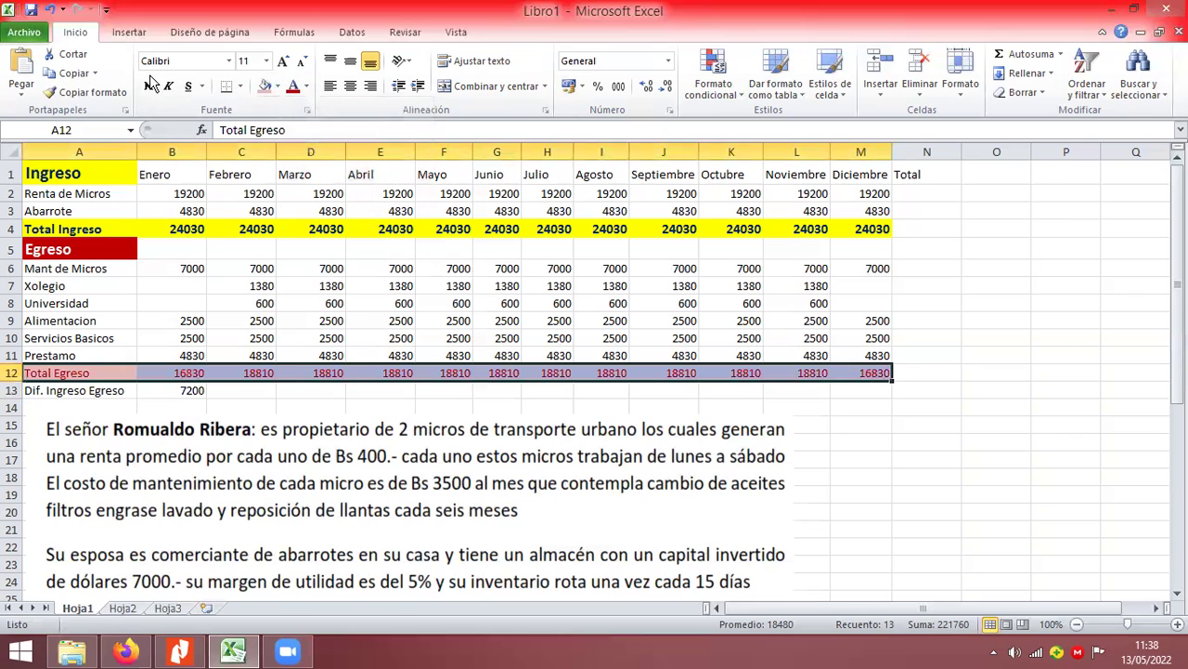
left_click(258, 405)
Fill Enero's Dif. Ingreso Egreso formula across row 13 through Diciembre.
left_click(244, 373)
left_click(244, 390)
left_click(186, 390)
left_click_drag(206, 394, 884, 433)
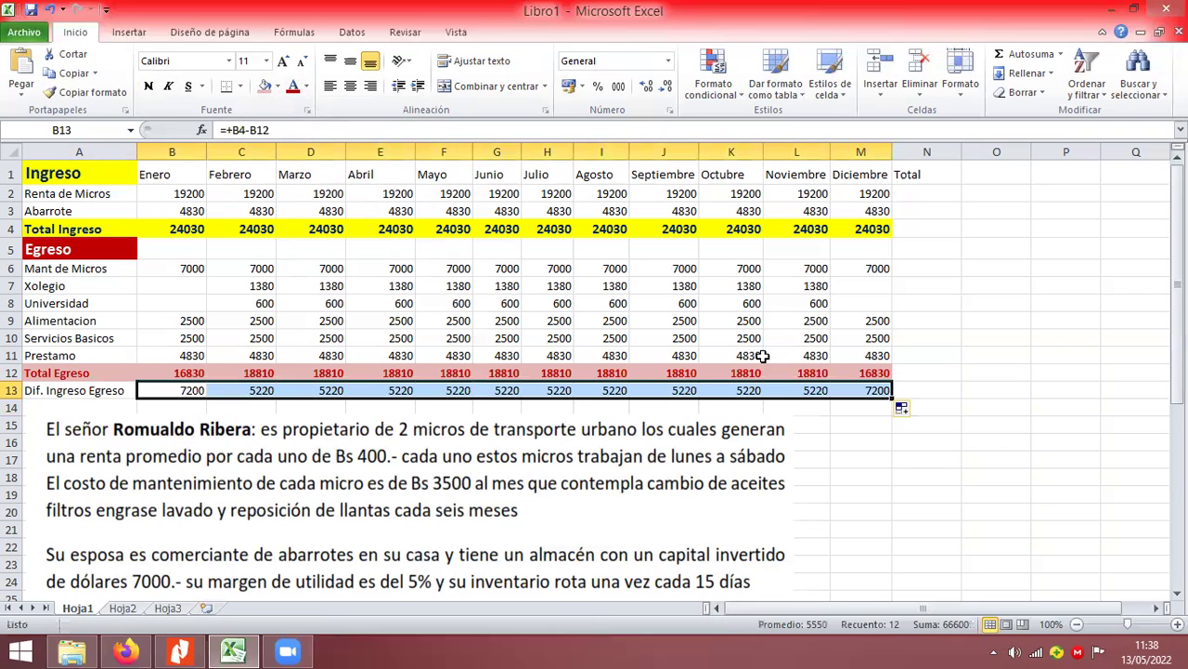
Move the exercise text picture down to free row 14 and label A14 as Otro Prestamo.
left_click(192, 469)
left_click_drag(192, 469, 192, 483)
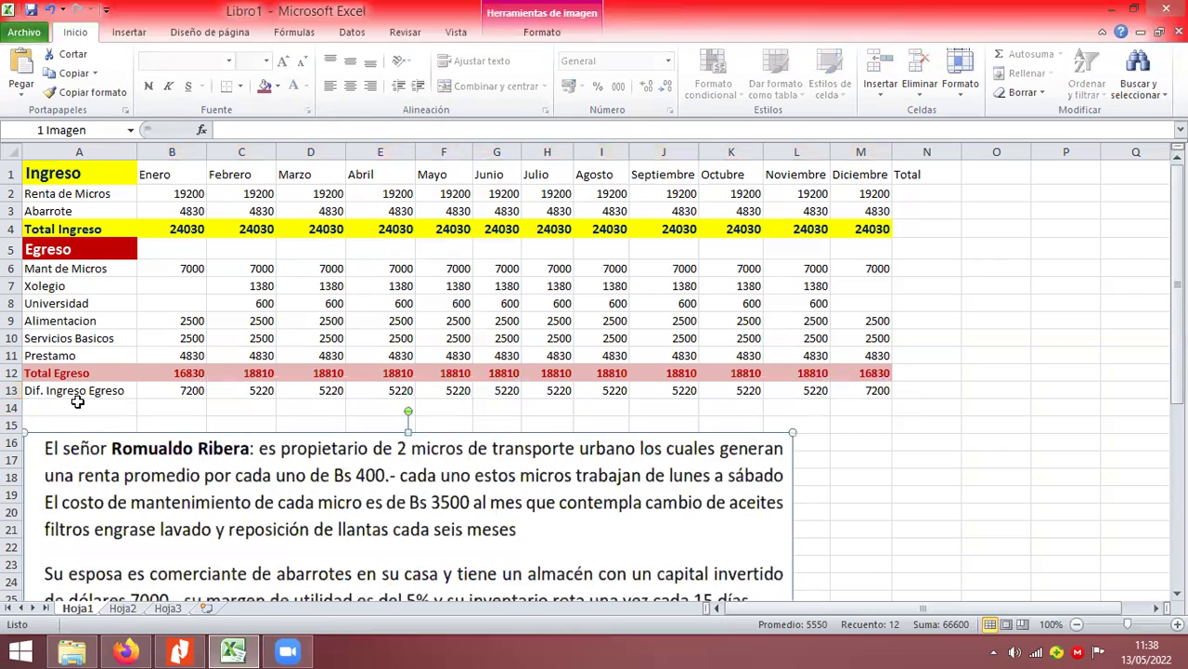
left_click(76, 406)
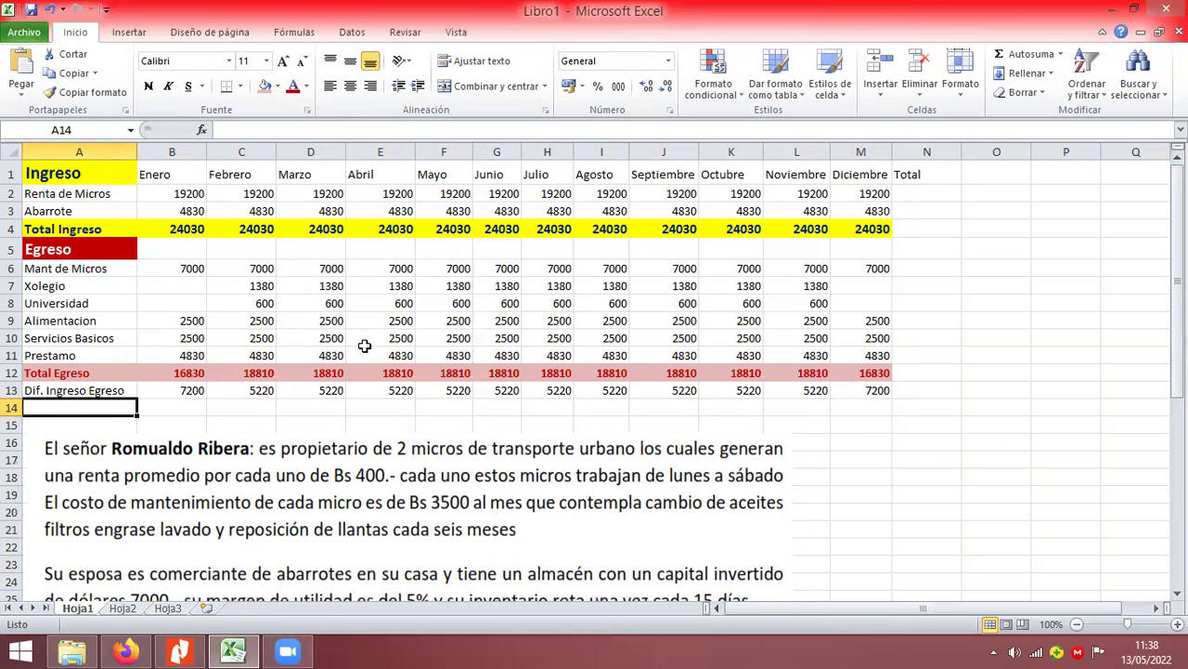
type("Otro Prestamo")
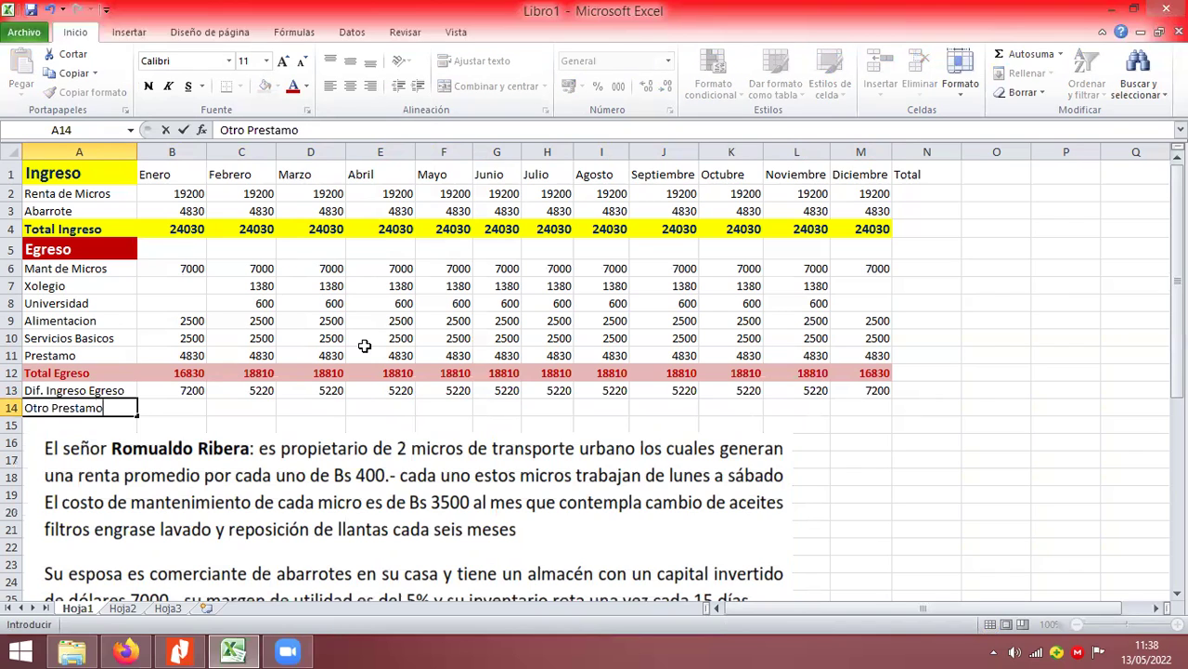
key("Return")
scroll(271, 453, "down", 8)
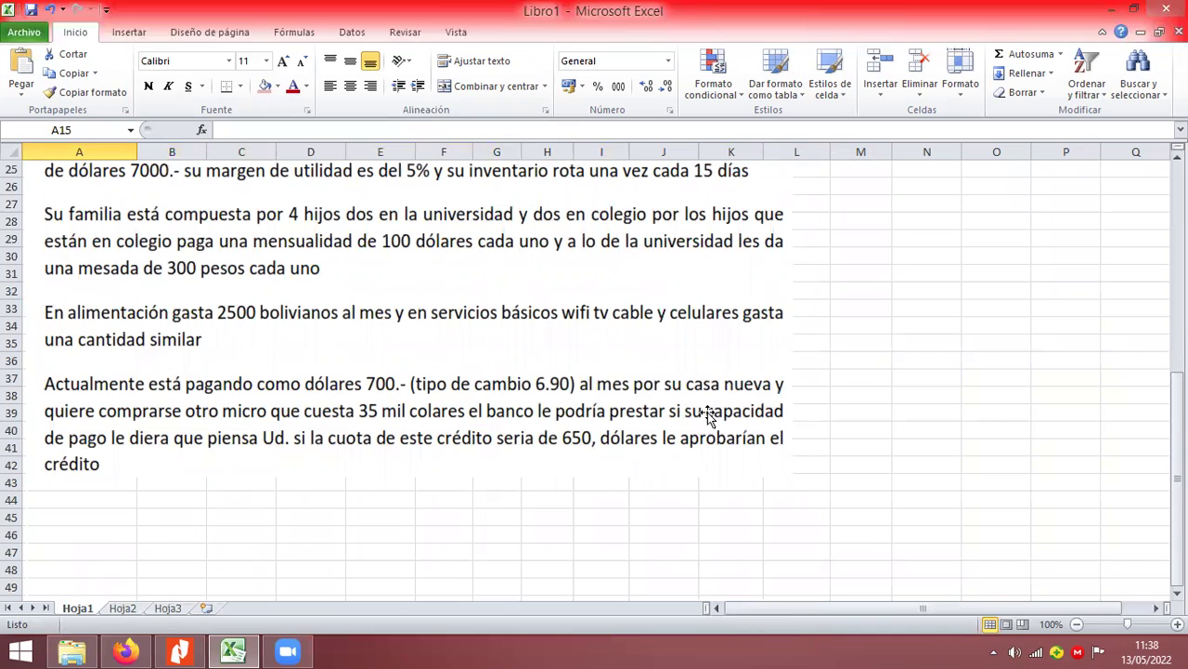
left_click(570, 443)
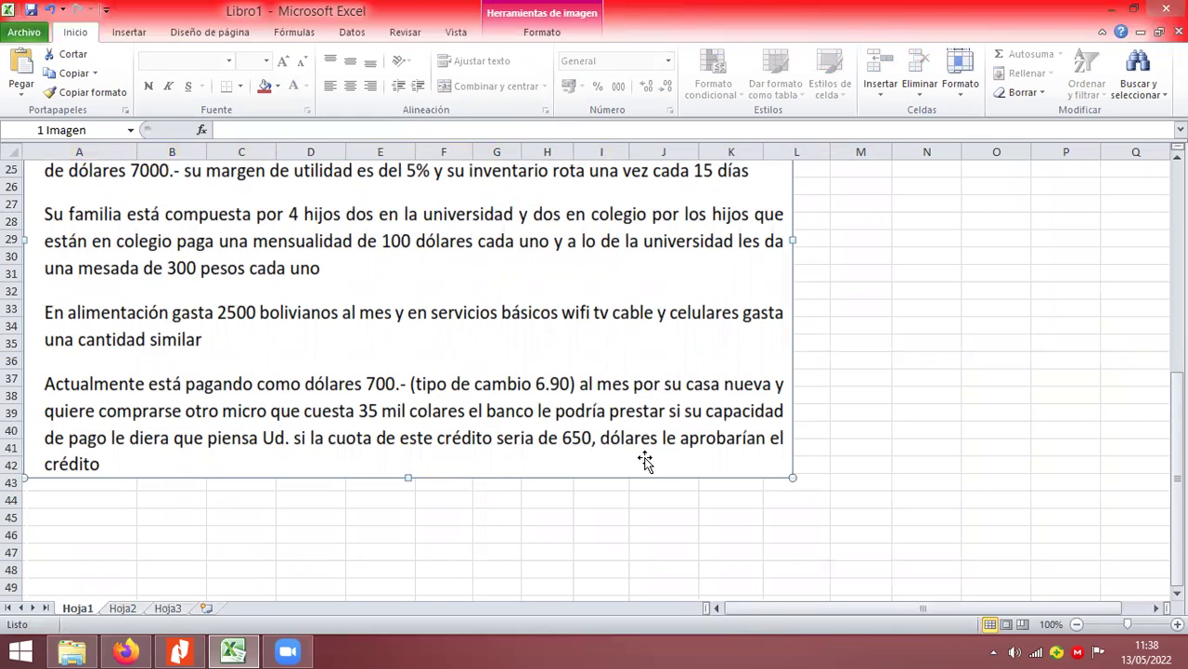
scroll(649, 456, "up", 1)
scroll(648, 457, "up", 5)
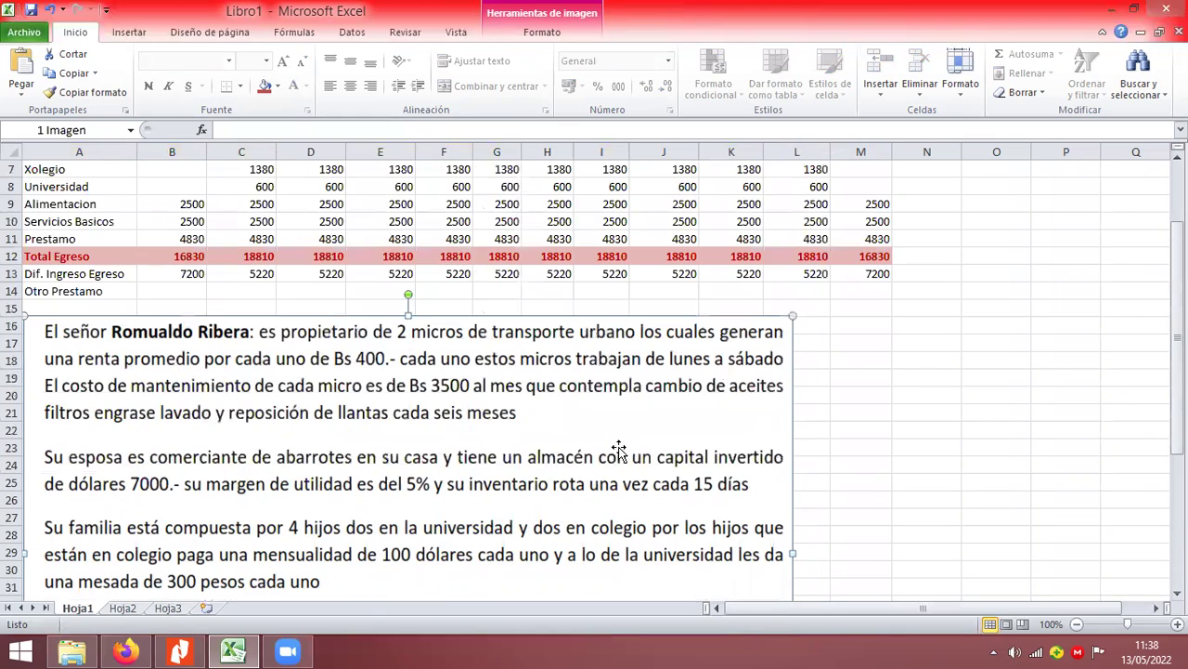
left_click(152, 285)
type("+650")
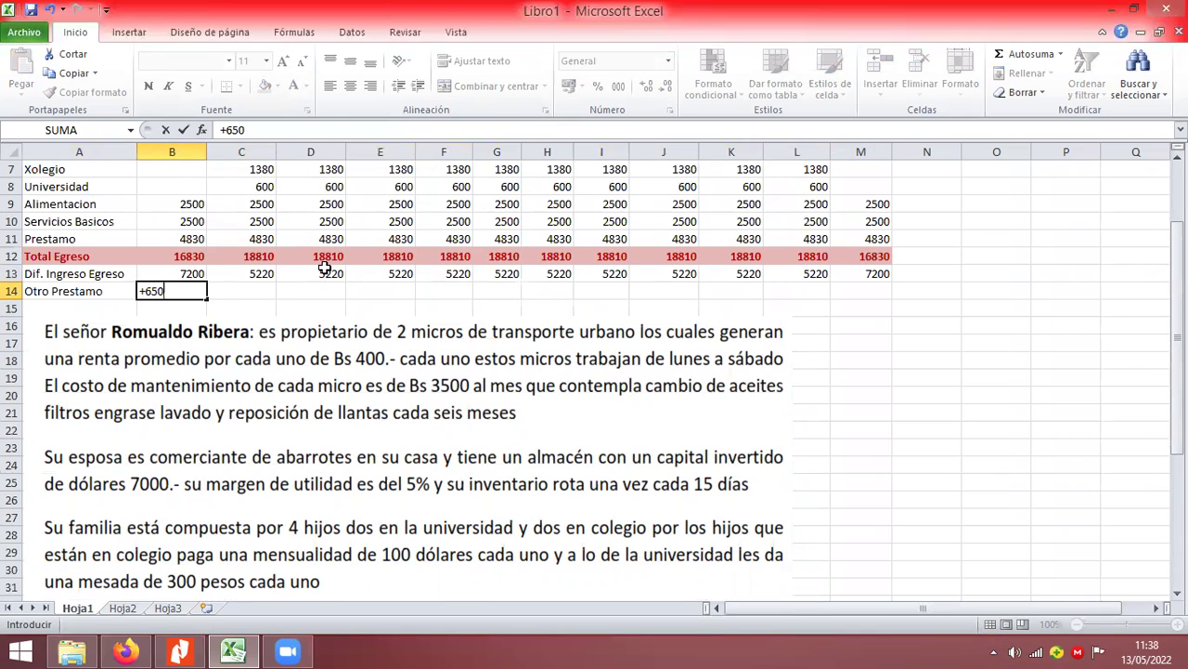
key("Escape")
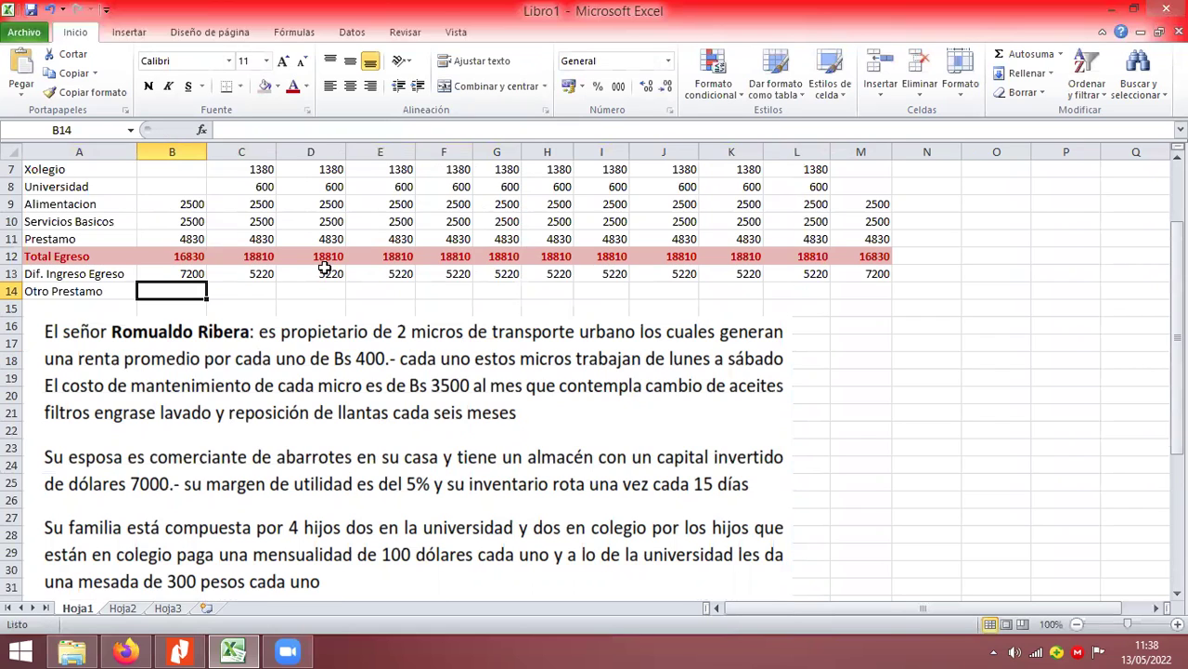
Move the Otro Prestamo label down to A15 and enter Saldo Acumulado in A14.
left_click(76, 295)
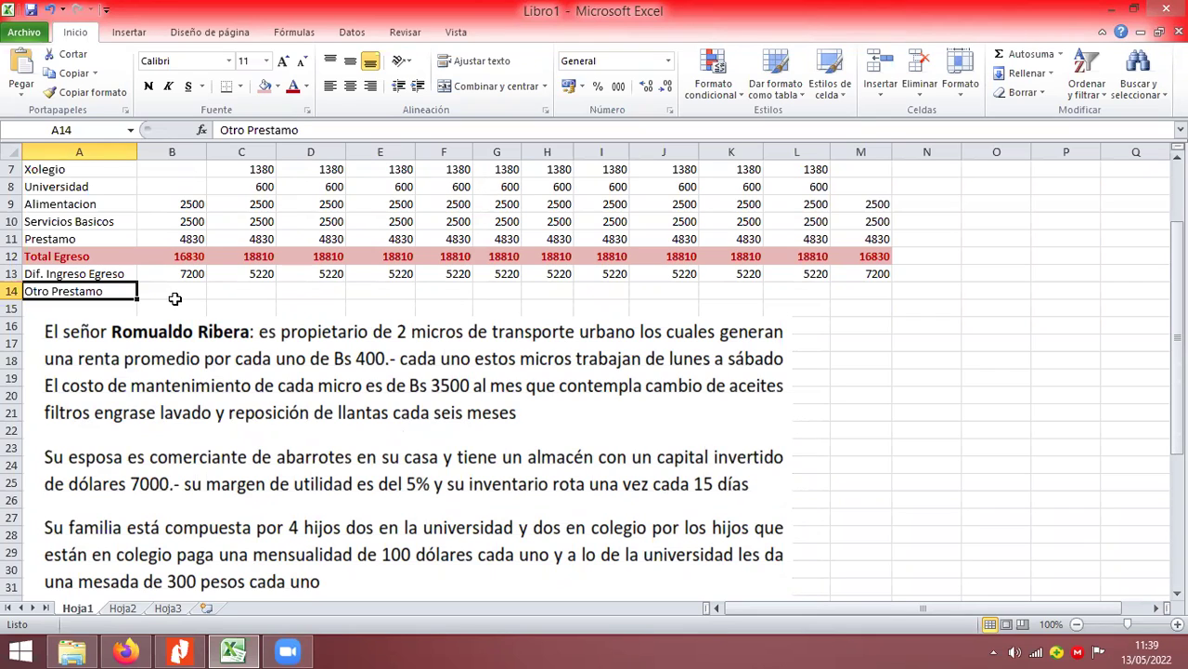
left_click_drag(102, 298, 99, 314)
left_click(91, 289)
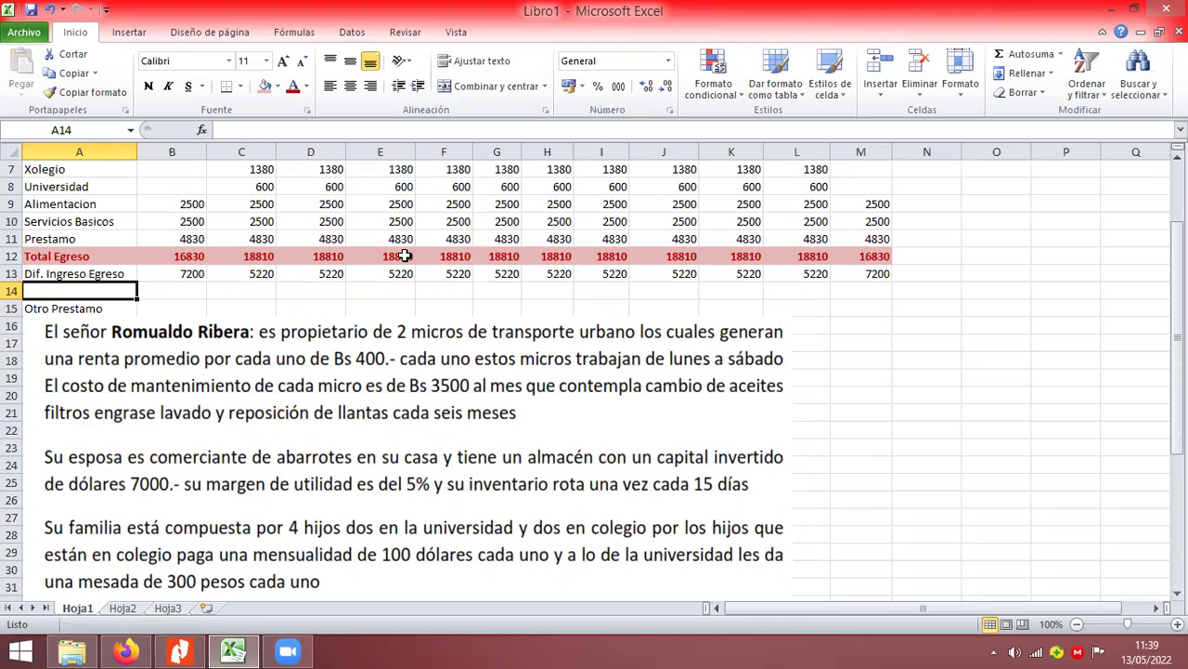
type("Sa")
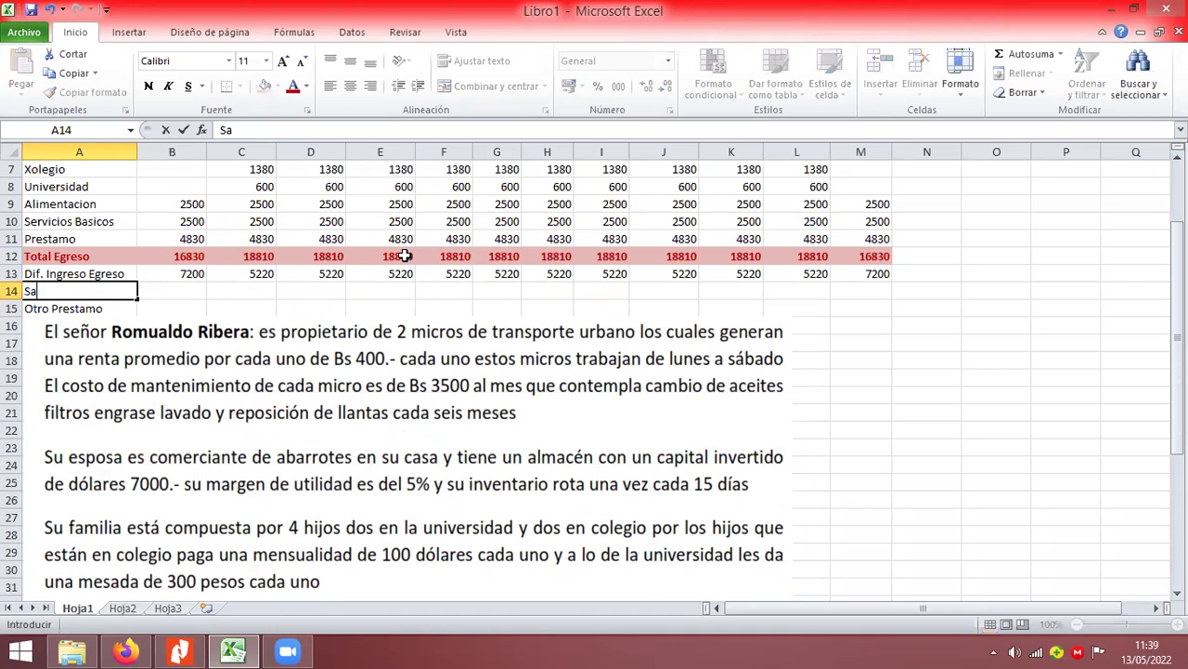
type("ldo Acumulado")
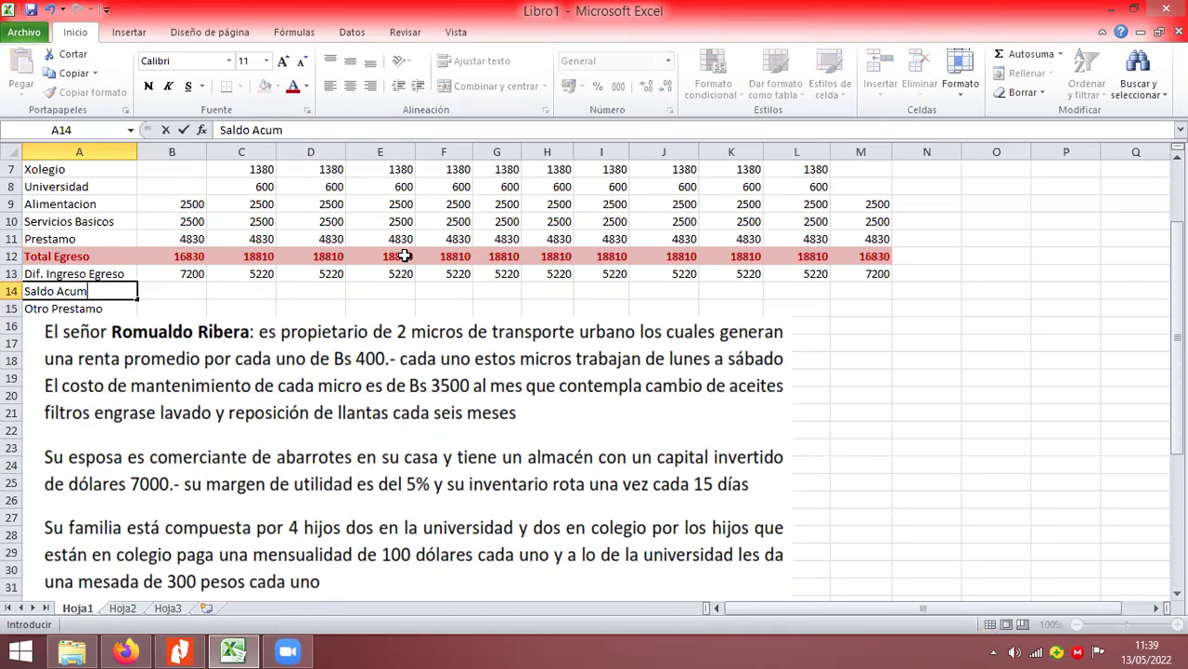
key("Return")
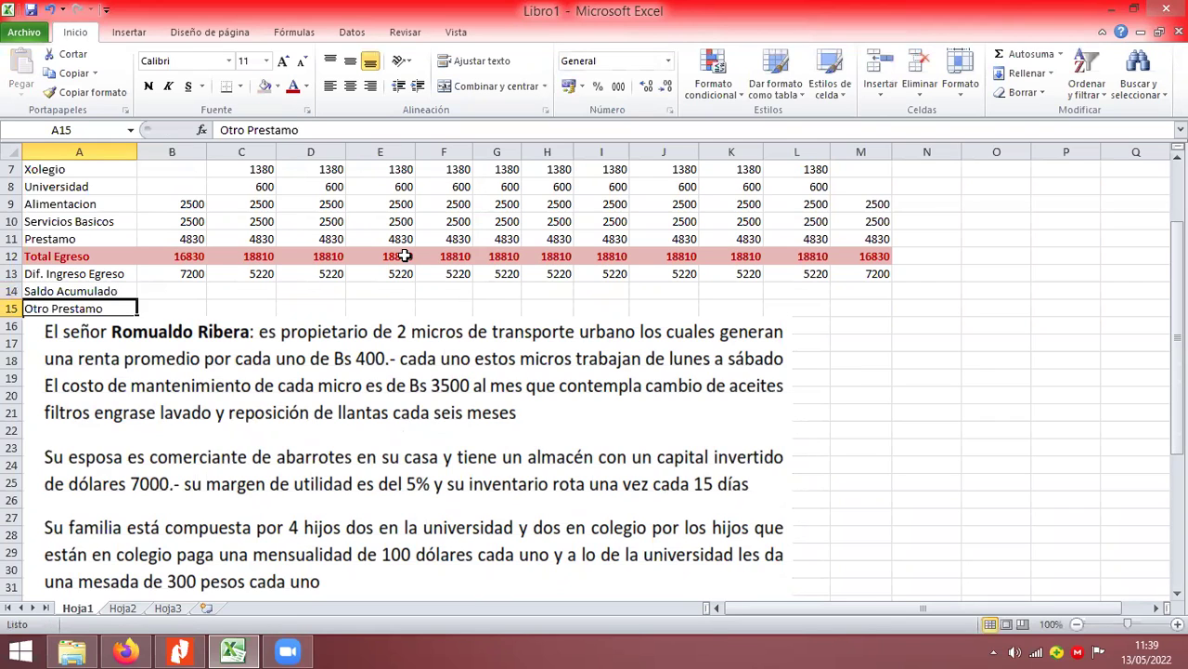
Set Enero's Saldo Acumulado in B14 to Enero's income-expense difference with the formula +B13.
key("Up")
key("Right")
type("+")
key("Up")
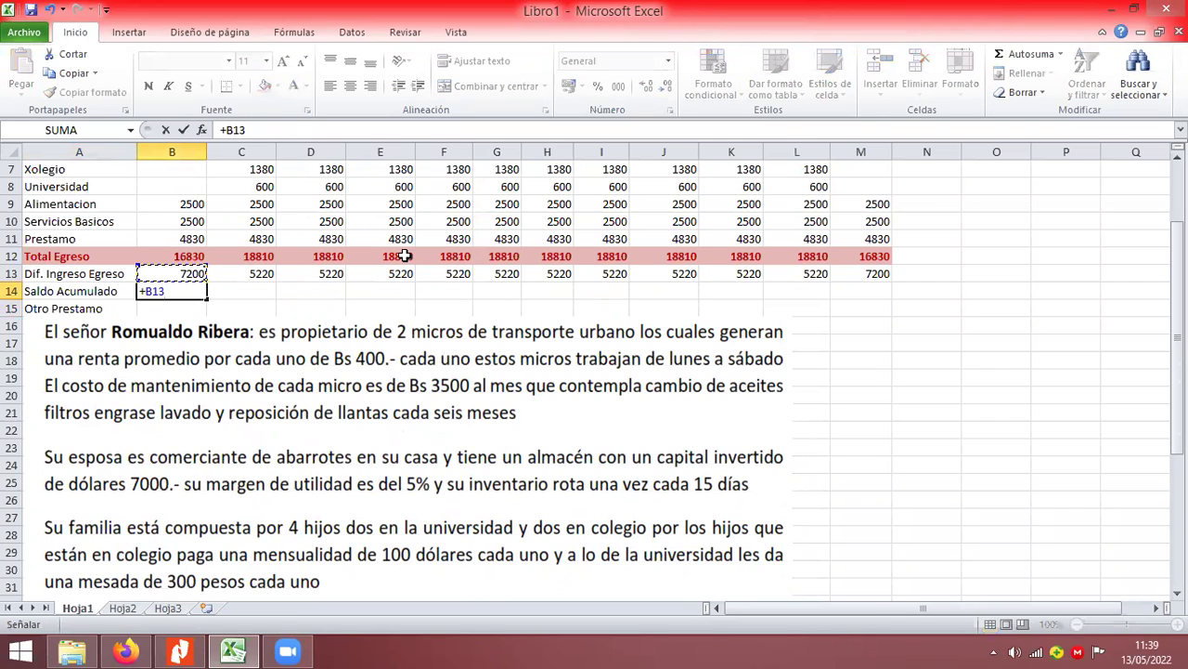
key("Return")
Calculate Febrero's Saldo Acumulado in C14 with +B14+C13 and fill the formula across through Diciembre.
left_click(263, 293)
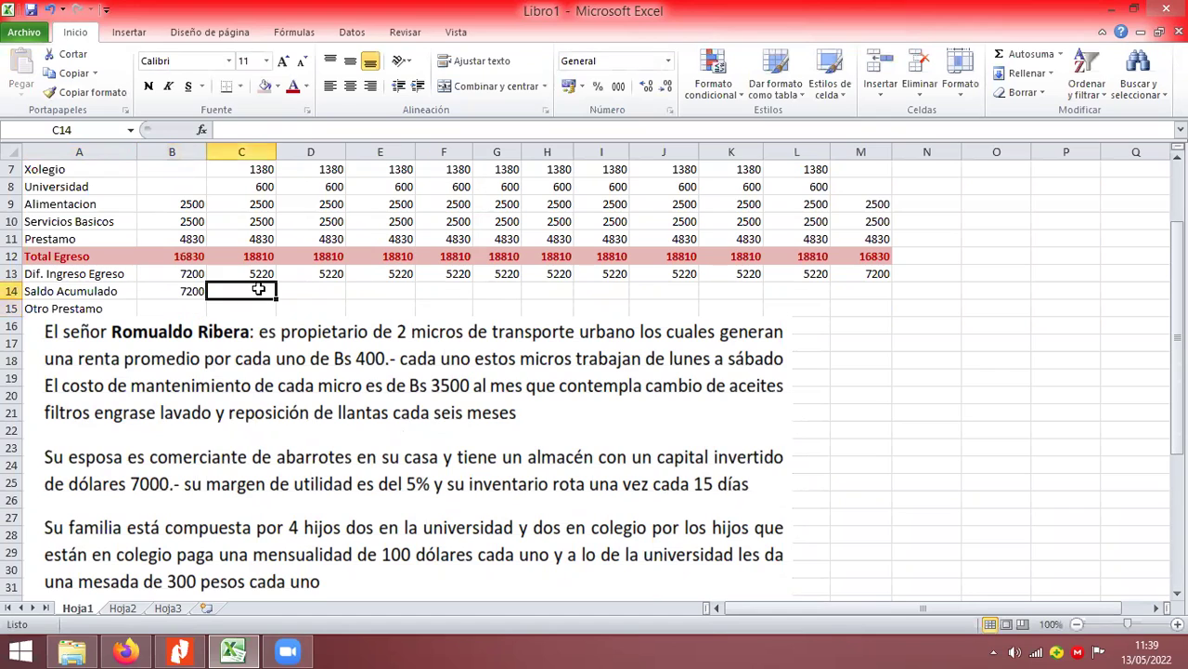
type("+")
left_click(170, 294)
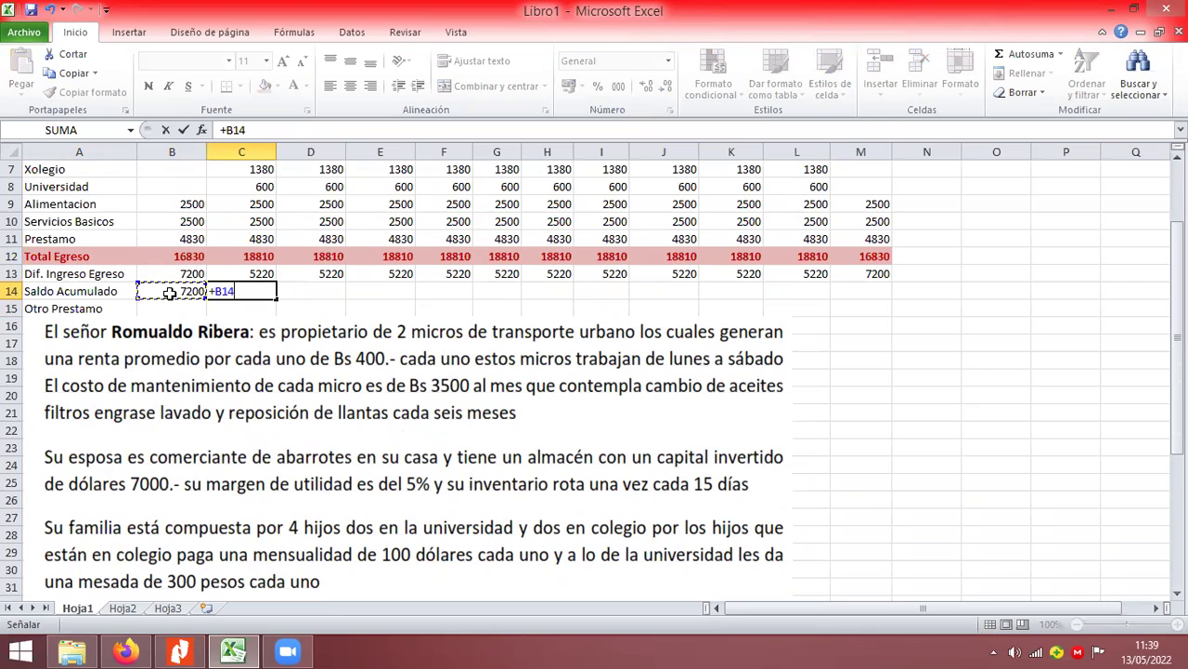
type("+")
left_click(251, 273)
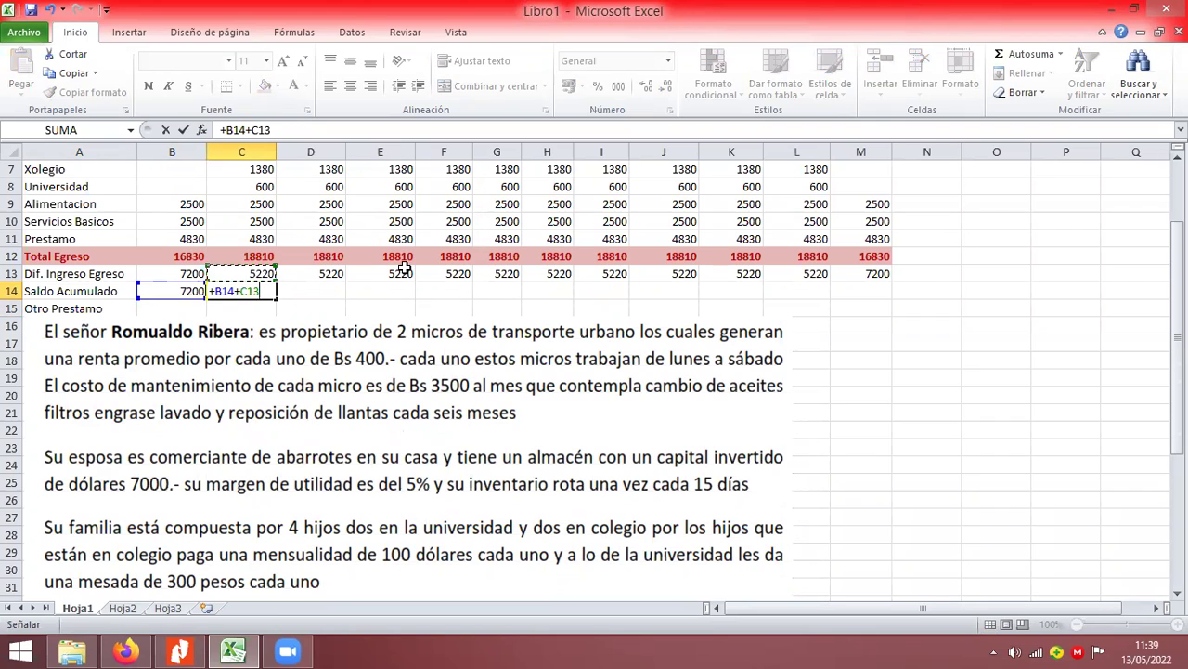
key("Return")
key("Up")
left_click_drag(276, 296, 890, 292)
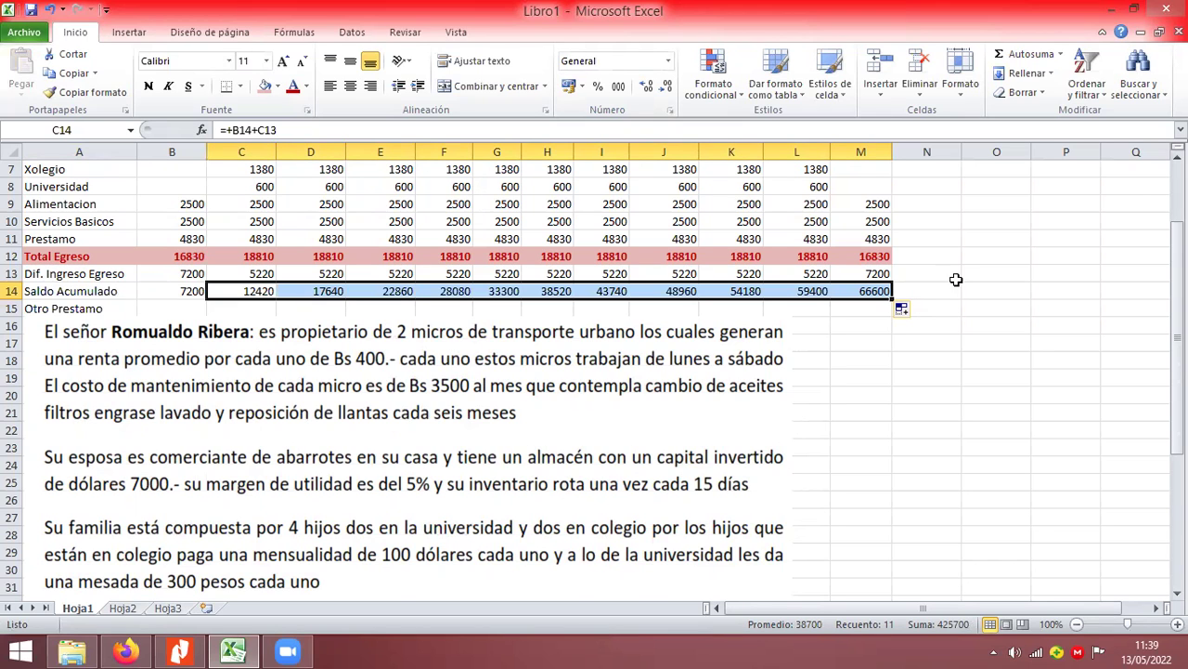
scroll(958, 279, "up", 2)
scroll(958, 280, "down", 1)
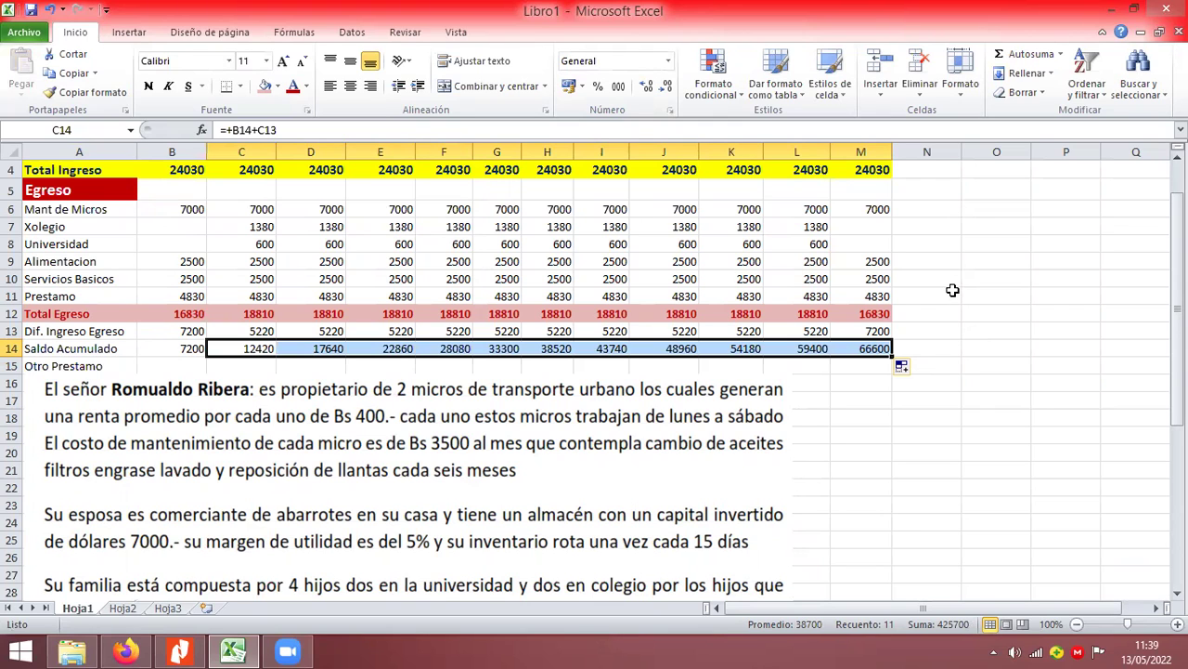
Enter Enero's Otro Prestamo payment in B15 as 650*6.9 and fill it across through Diciembre.
left_click_drag(316, 420, 325, 429)
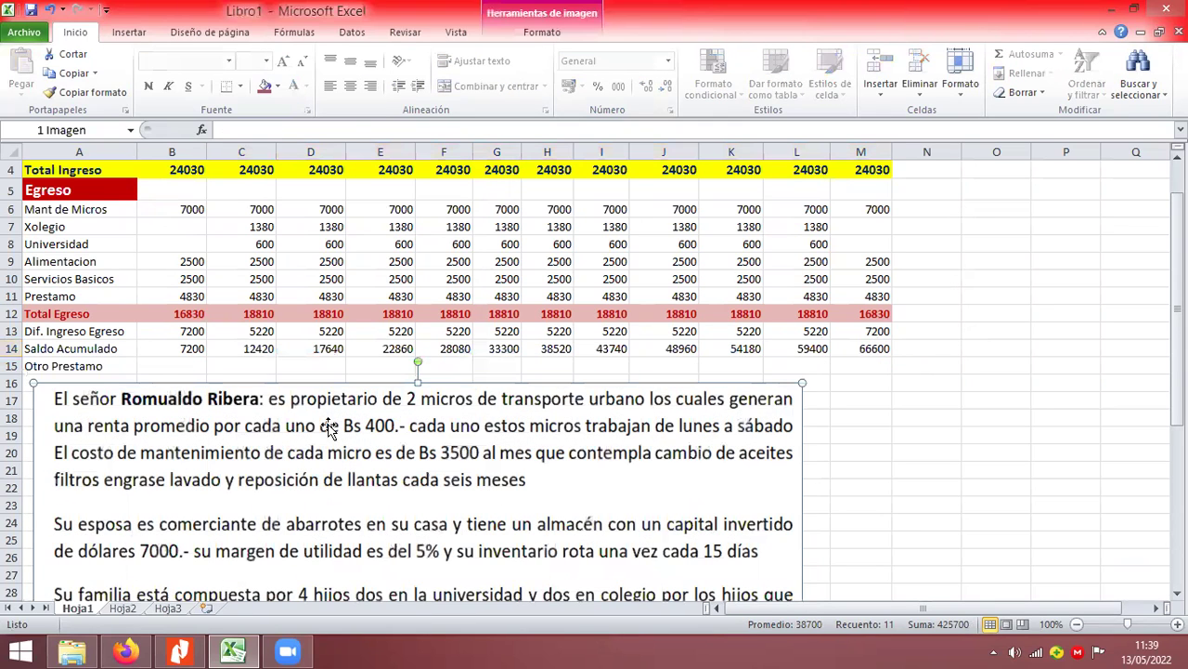
left_click(161, 366)
type("+")
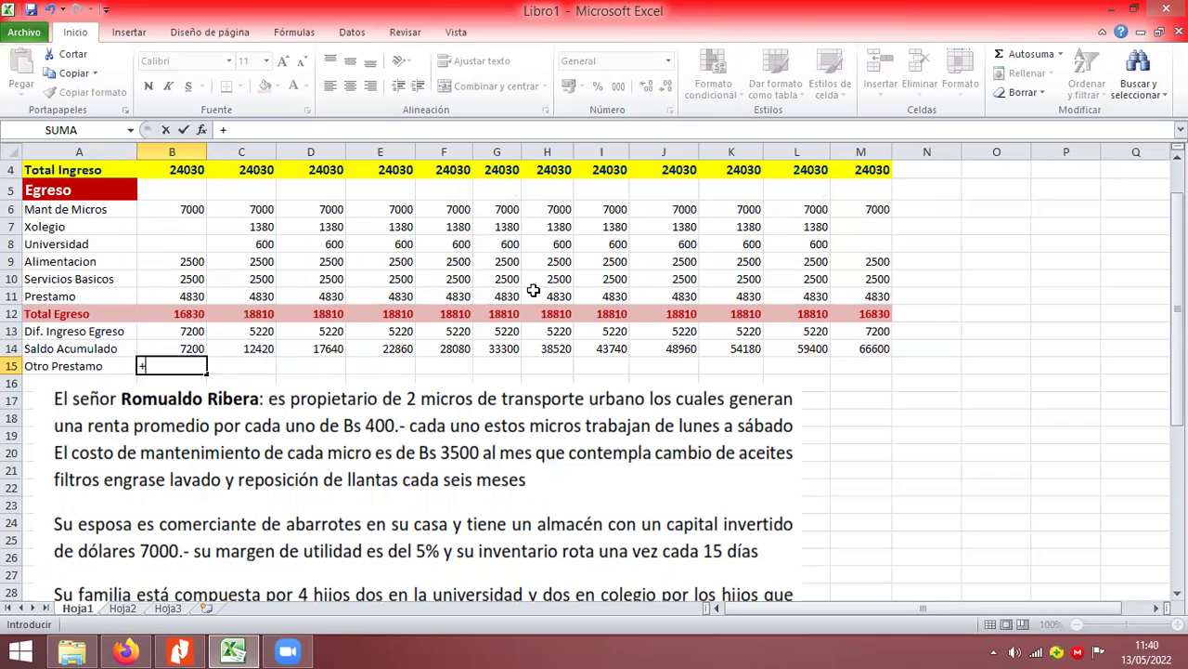
type("650")
type("*")
type("6,9")
key("Return")
left_click(185, 365)
left_click_drag(207, 373, 873, 368)
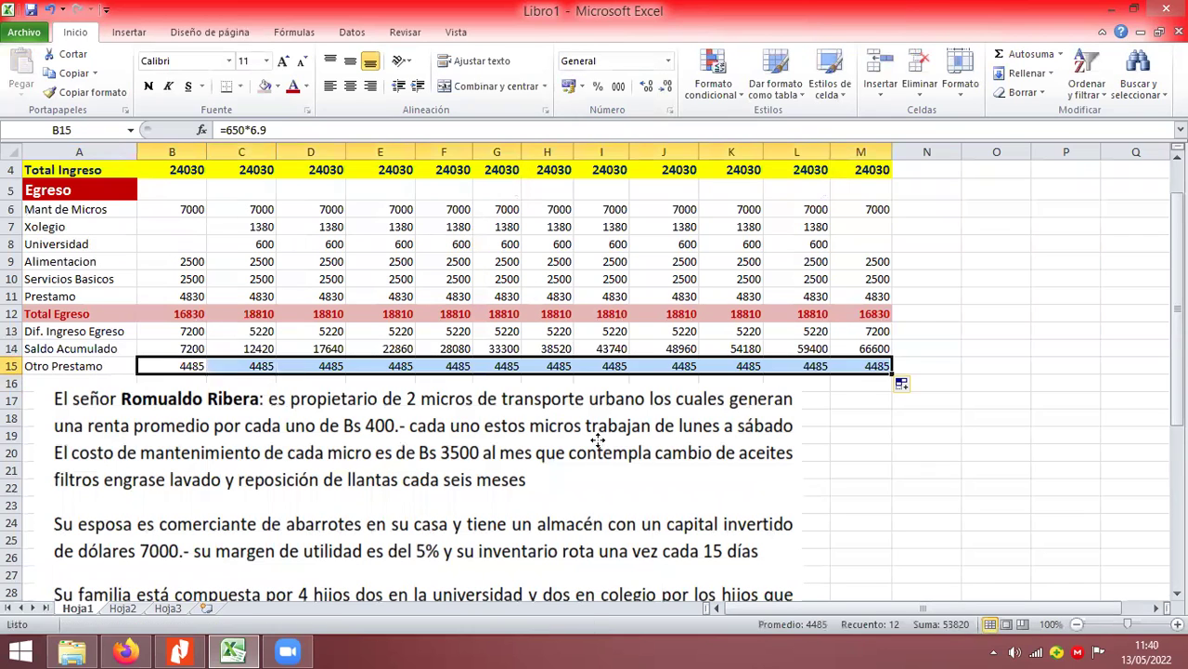
Move the exercise text picture further down and label A16, below Otro Prestamo, as Saldo.
left_click_drag(597, 440, 597, 480)
left_click(74, 382)
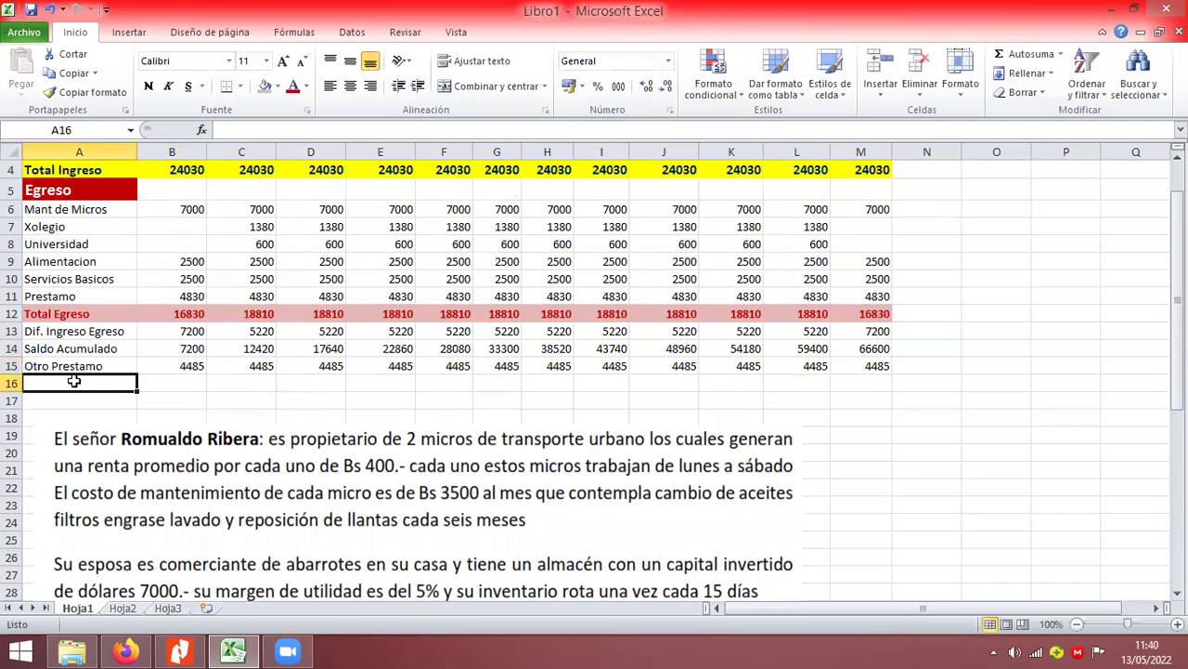
type("Saldo Acumulado")
key("Return")
left_click(74, 382)
key("F2")
key("BackSpace")
key("BackSpace")
key("BackSpace")
key("BackSpace")
key("BackSpace")
key("BackSpace")
key("BackSpace")
key("BackSpace")
key("BackSpace")
key("BackSpace")
key("Return")
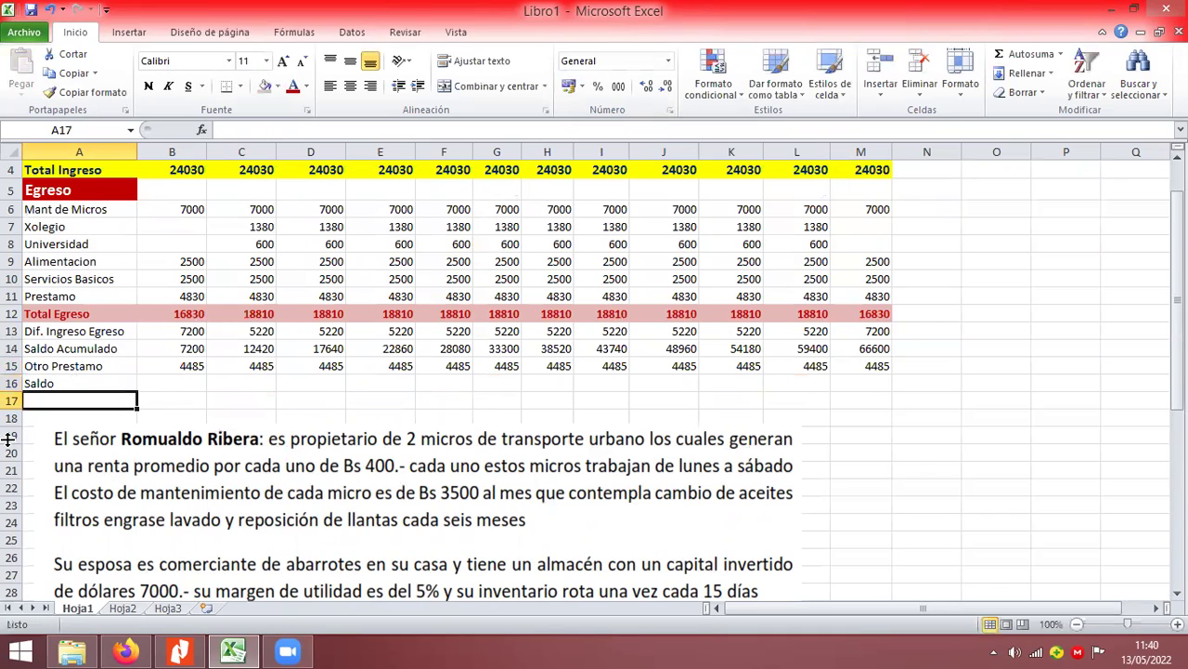
Calculate Enero's Saldo in B16 with +B13-B15 and fill the formula across through Diciembre.
left_click(174, 381)
type("+")
key("Up")
key("Up")
key("Up")
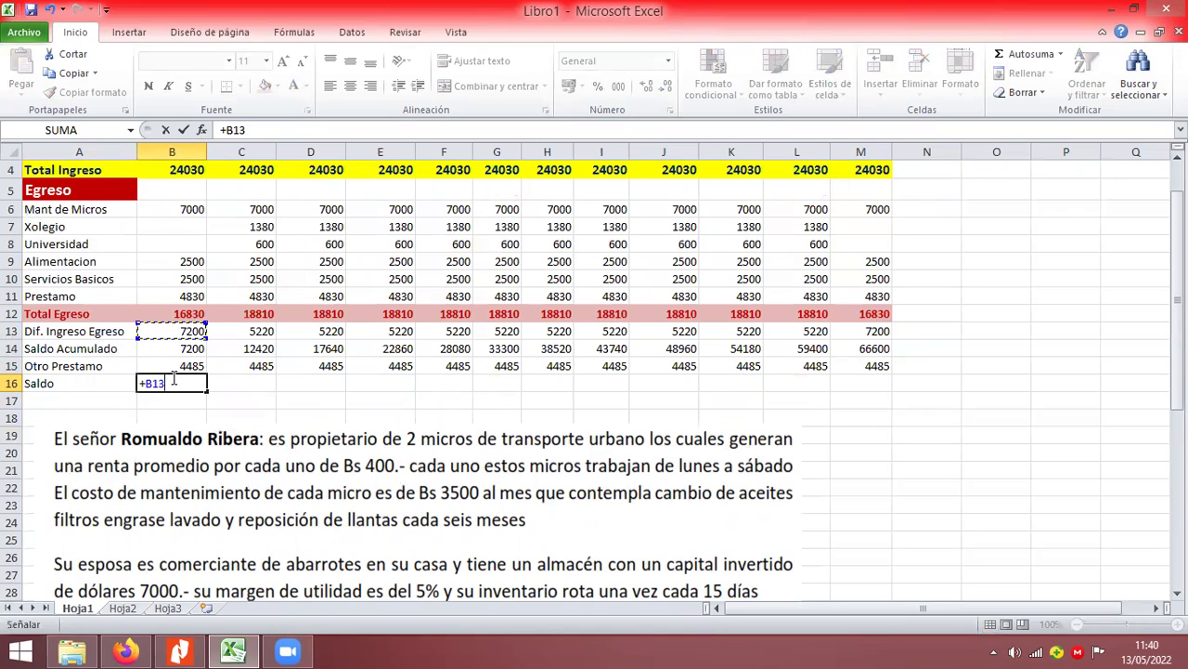
type("-")
key("Up")
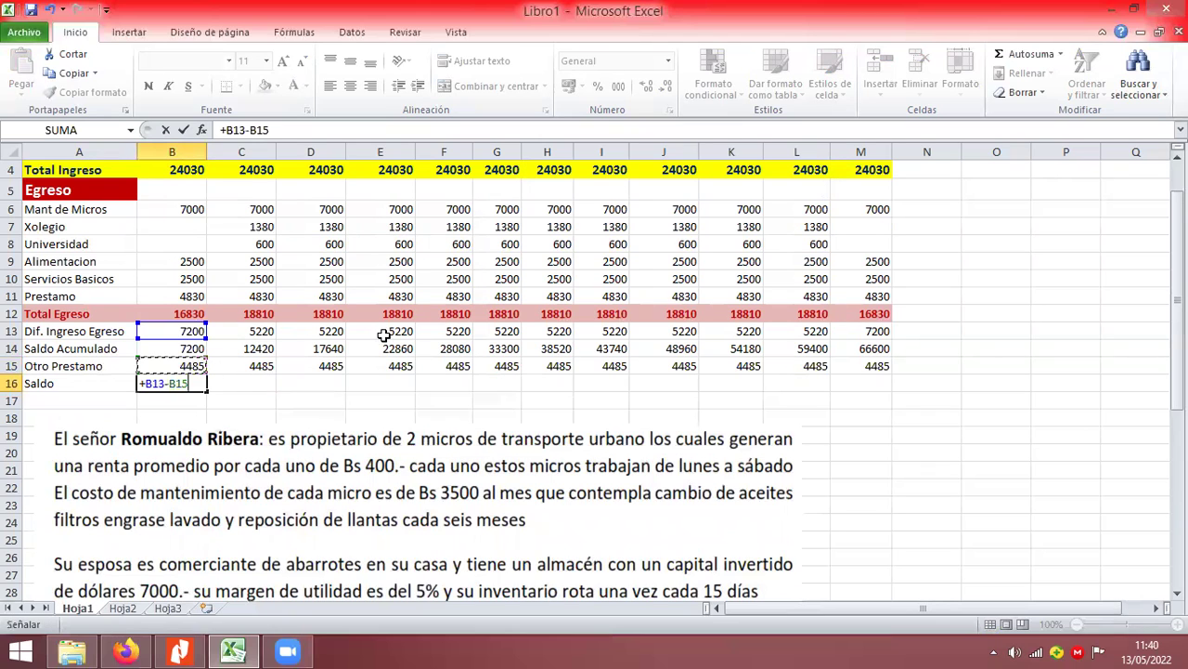
key("Return")
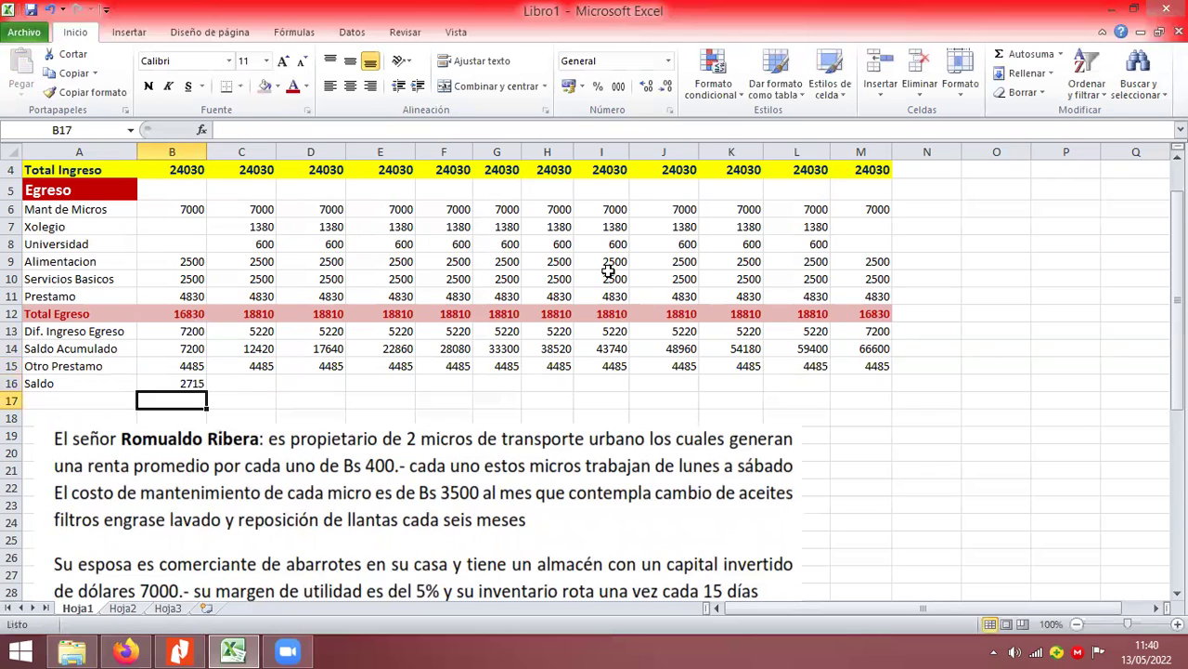
left_click(199, 384)
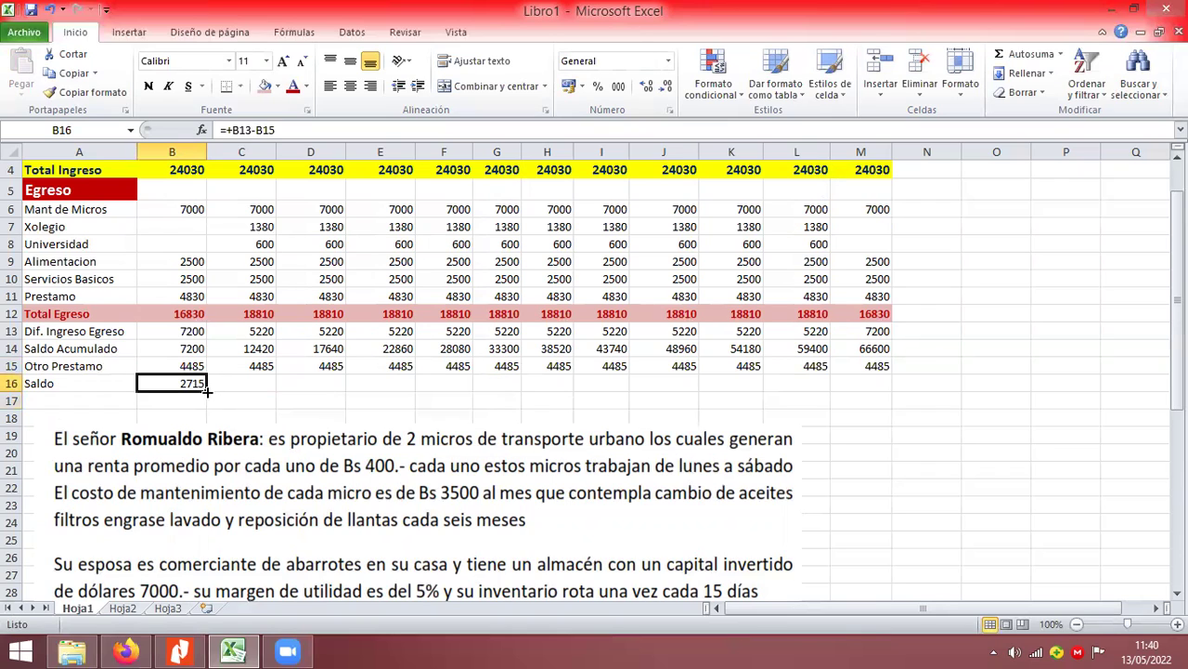
left_click_drag(206, 392, 882, 392)
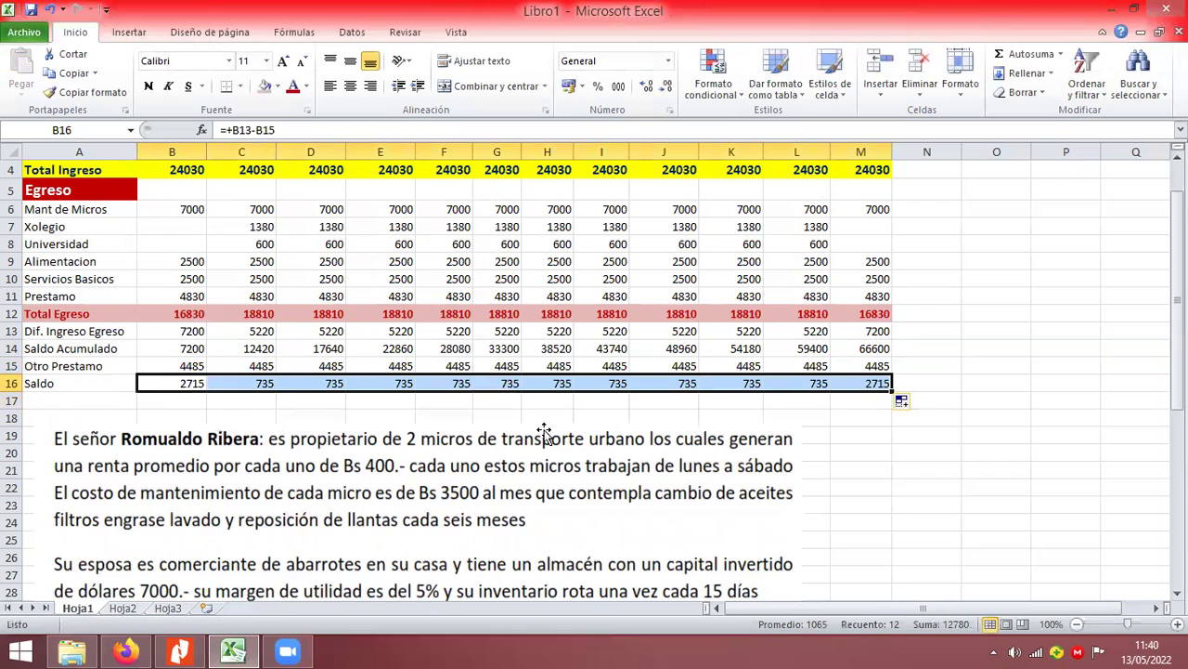
Move the exercise text picture slightly closer to the Saldo row and select Diciembre's Saldo Acumulado cell.
left_click(266, 384)
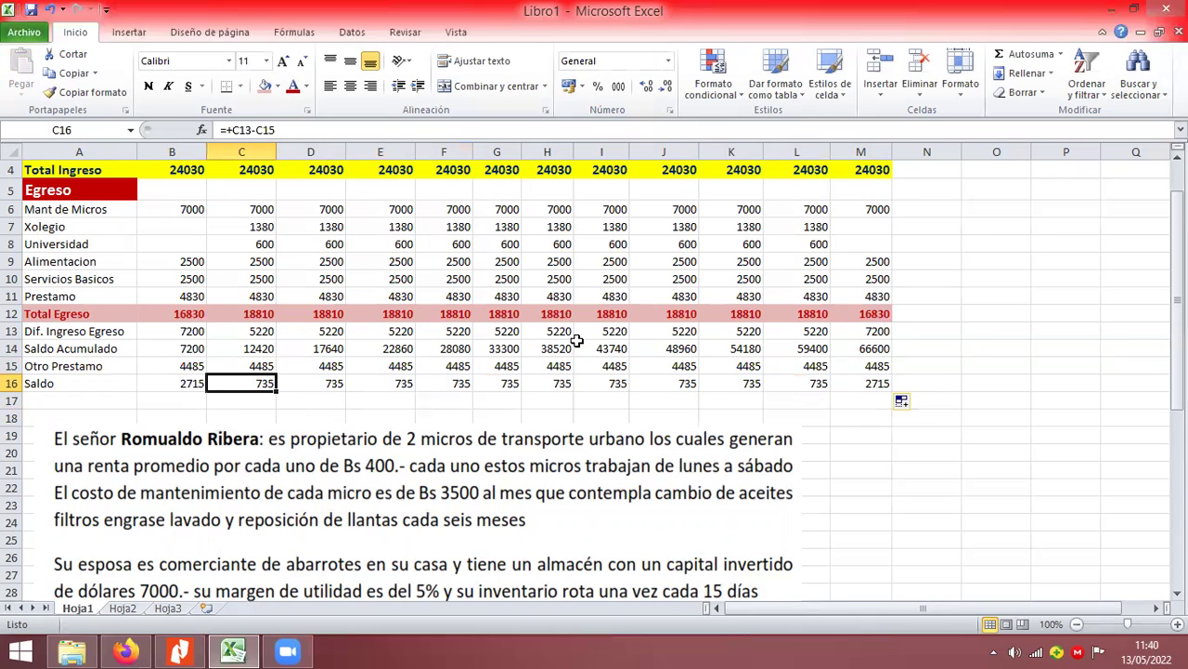
left_click(405, 464)
left_click_drag(405, 463, 420, 449)
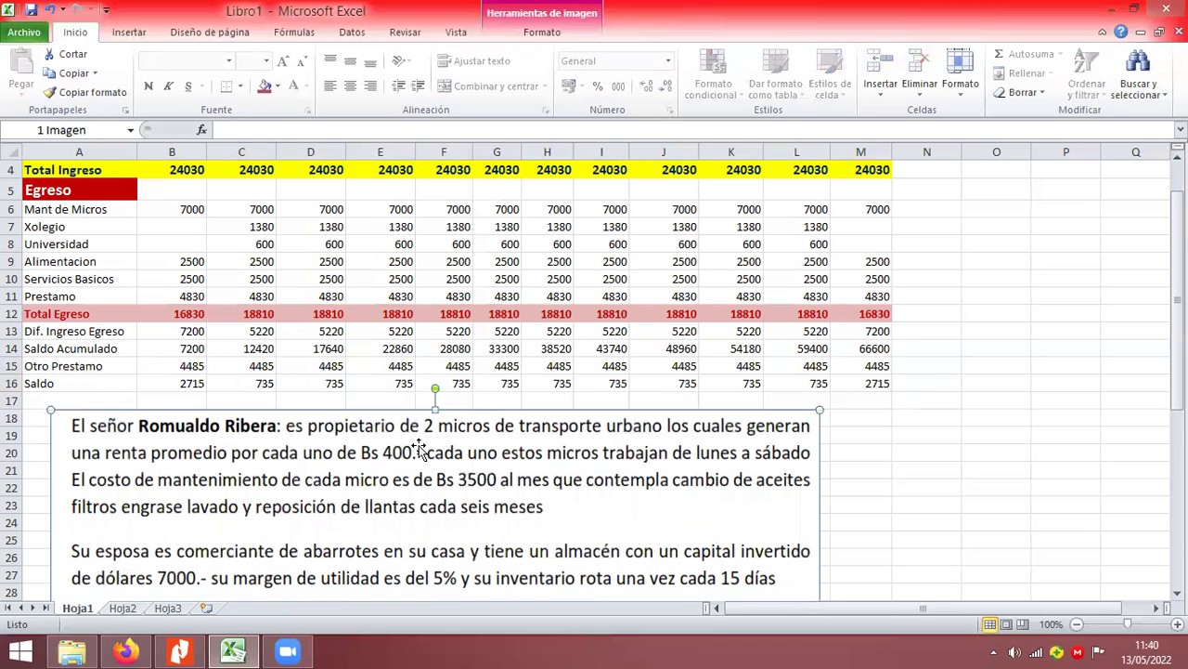
left_click(249, 385)
left_click(862, 350)
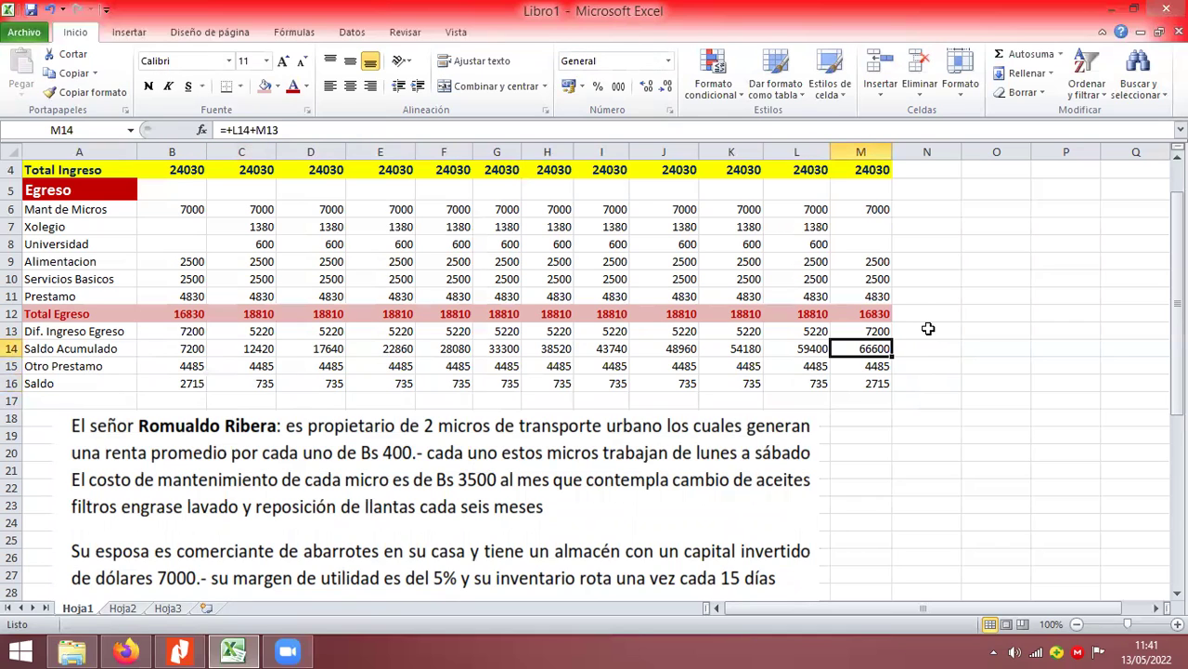